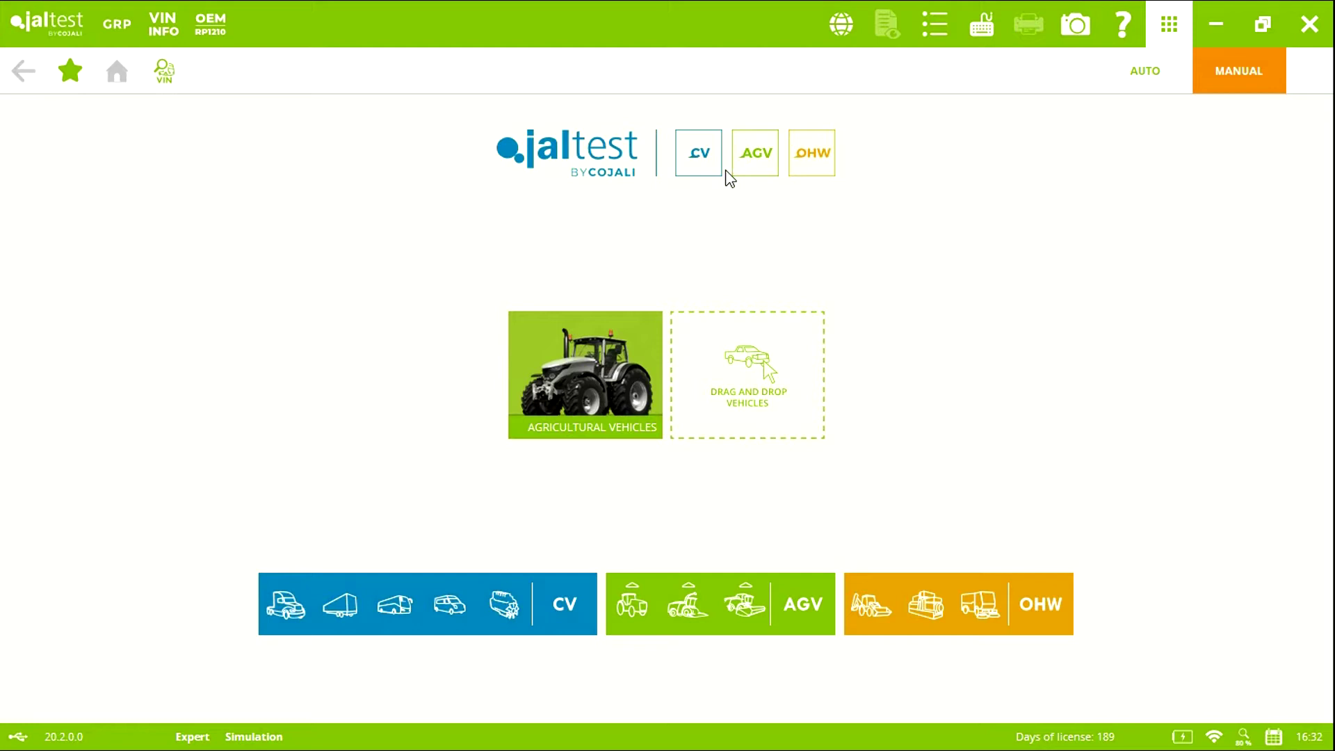
Choose Case IH Magnum Series, filter models by 340, and select Magnum Full Power Shift Final Tier 4.
click(596, 370)
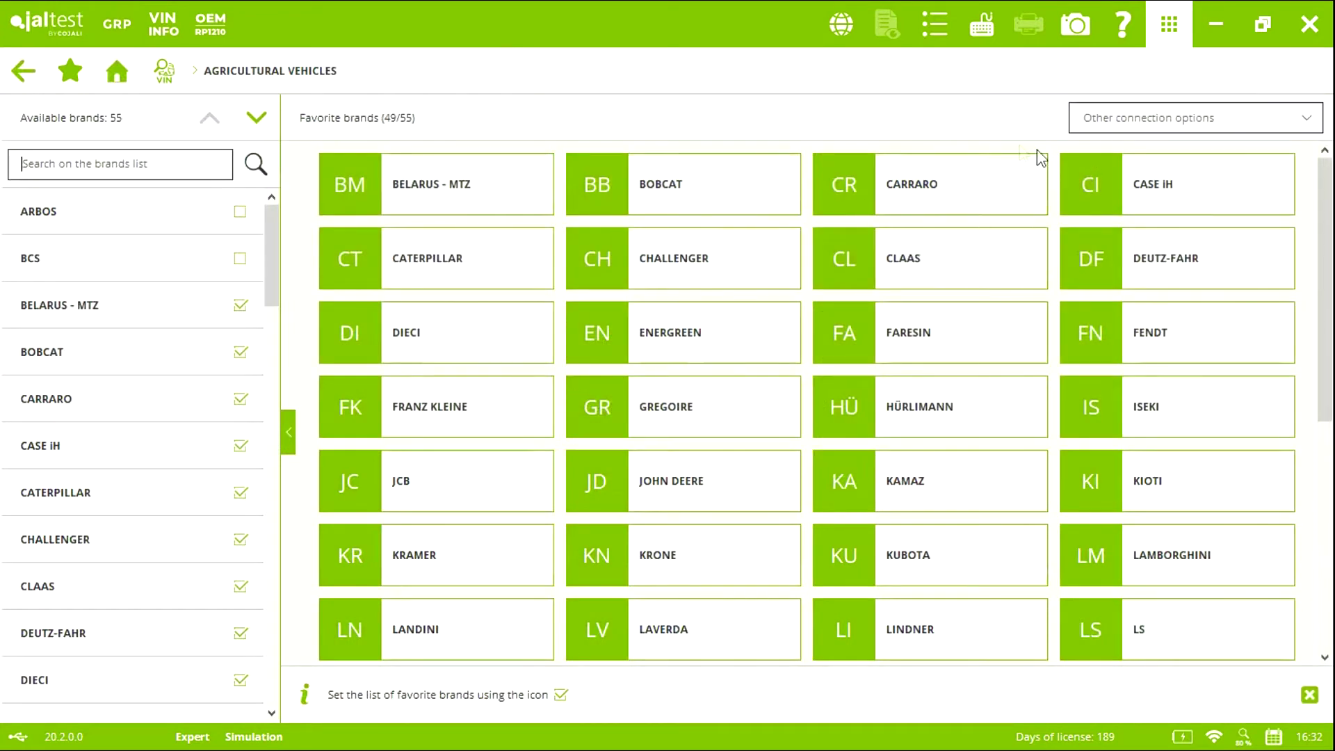
click(1126, 182)
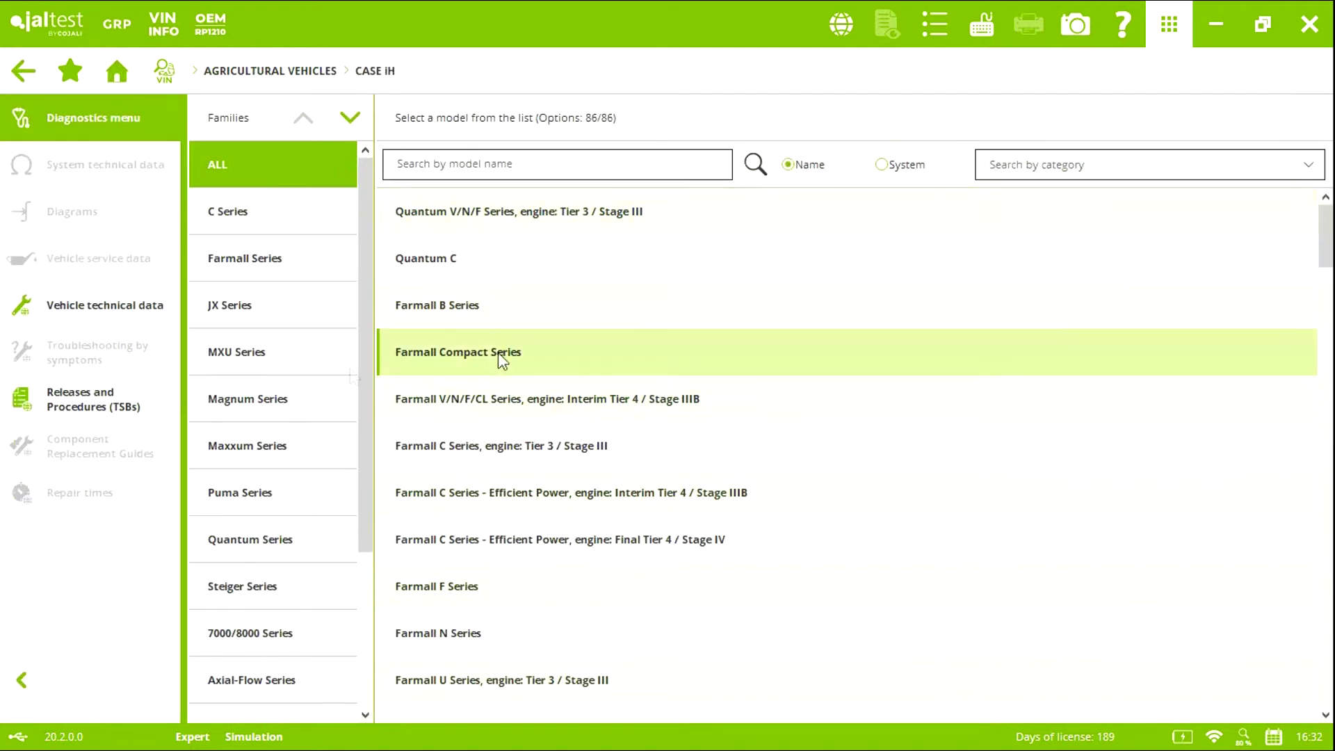
click(284, 402)
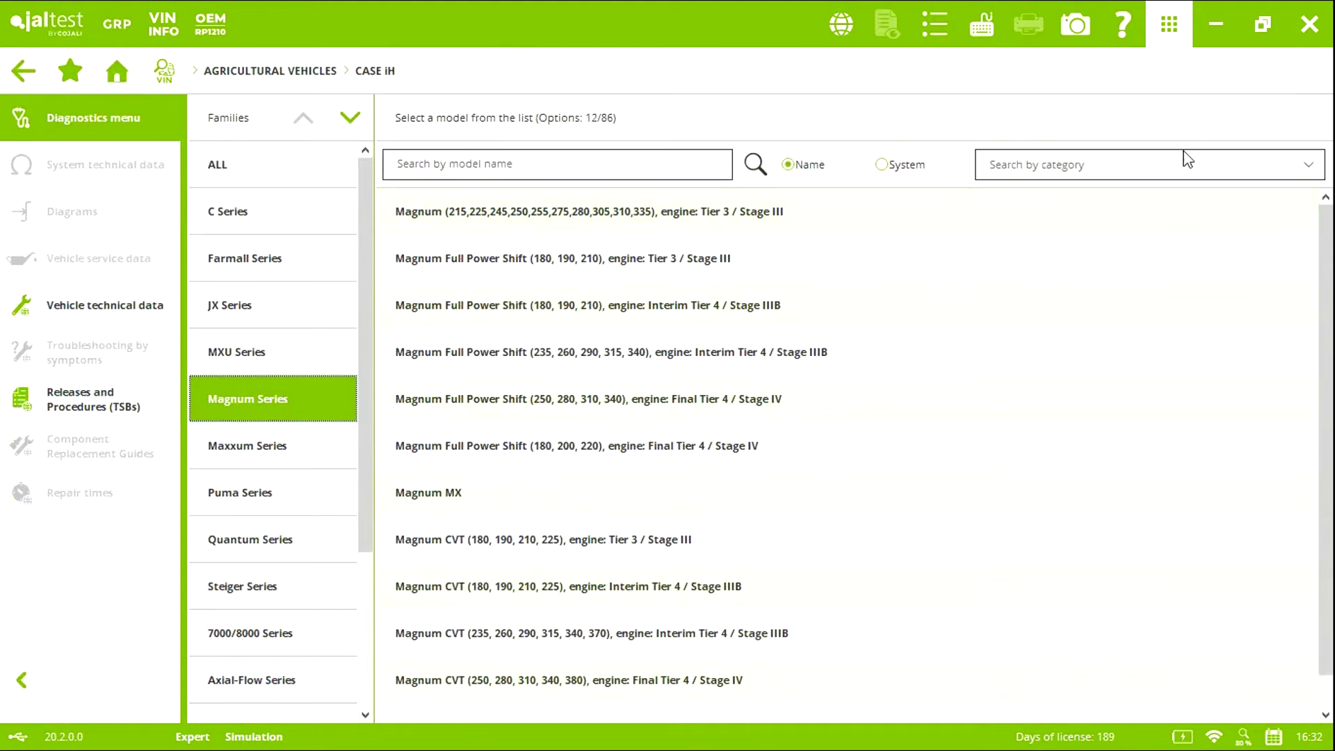
click(559, 163)
text(340)
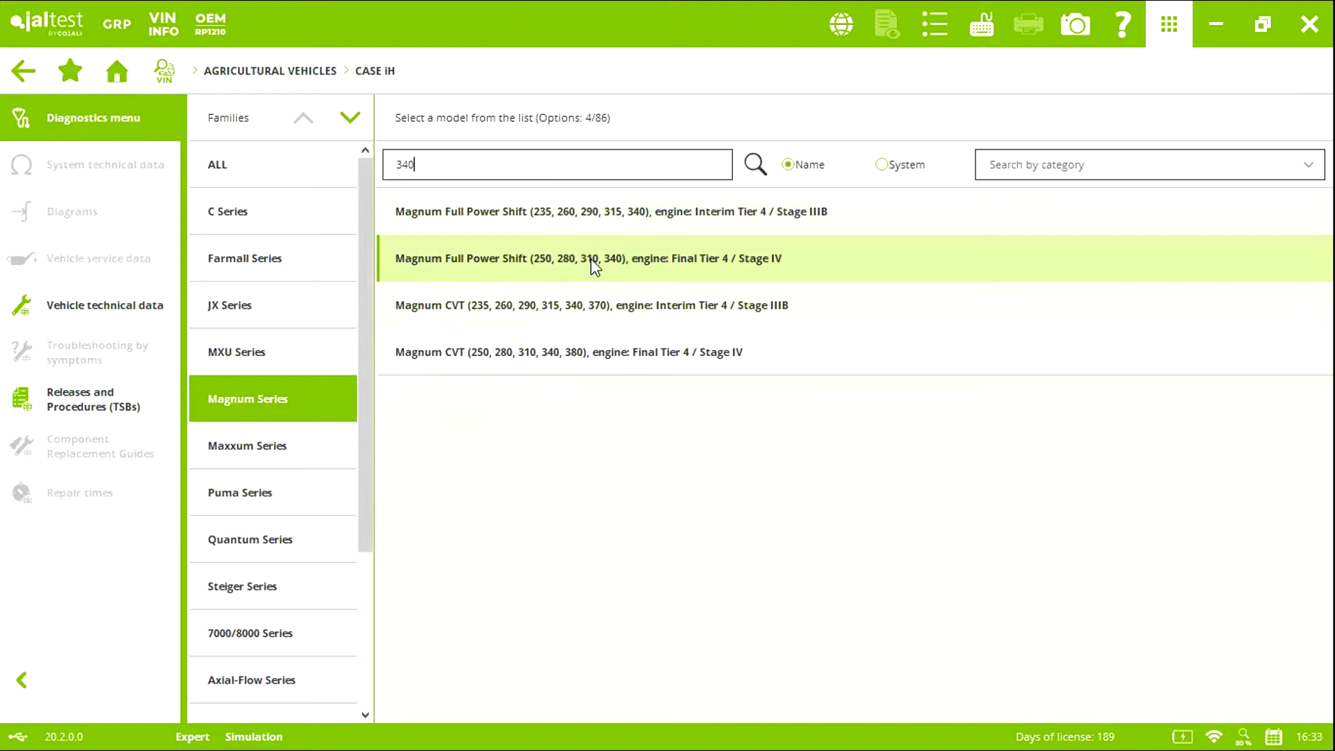
click(592, 264)
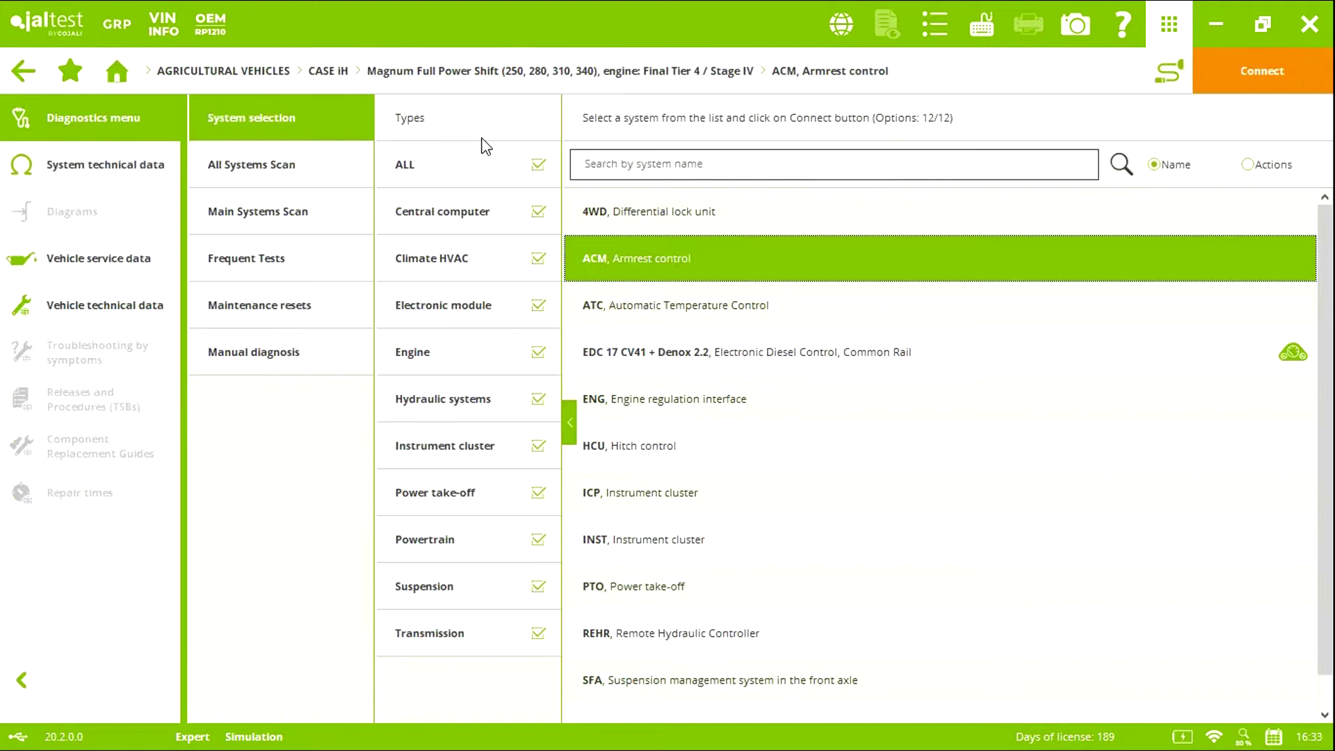
Filter the system list to Engine only and connect to EDC 17 CV41 + Denox 2.2.
scroll(1326, 394, down, 1)
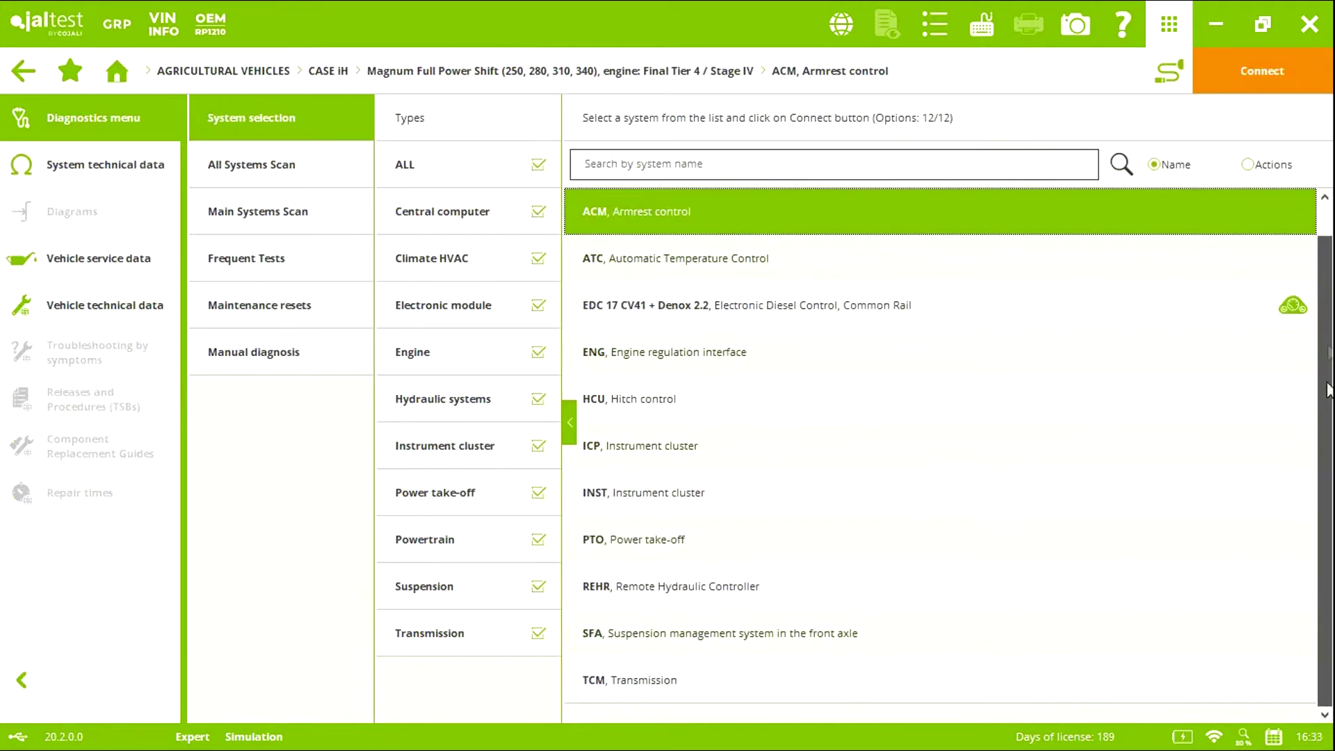
scroll(650, 254, up, 1)
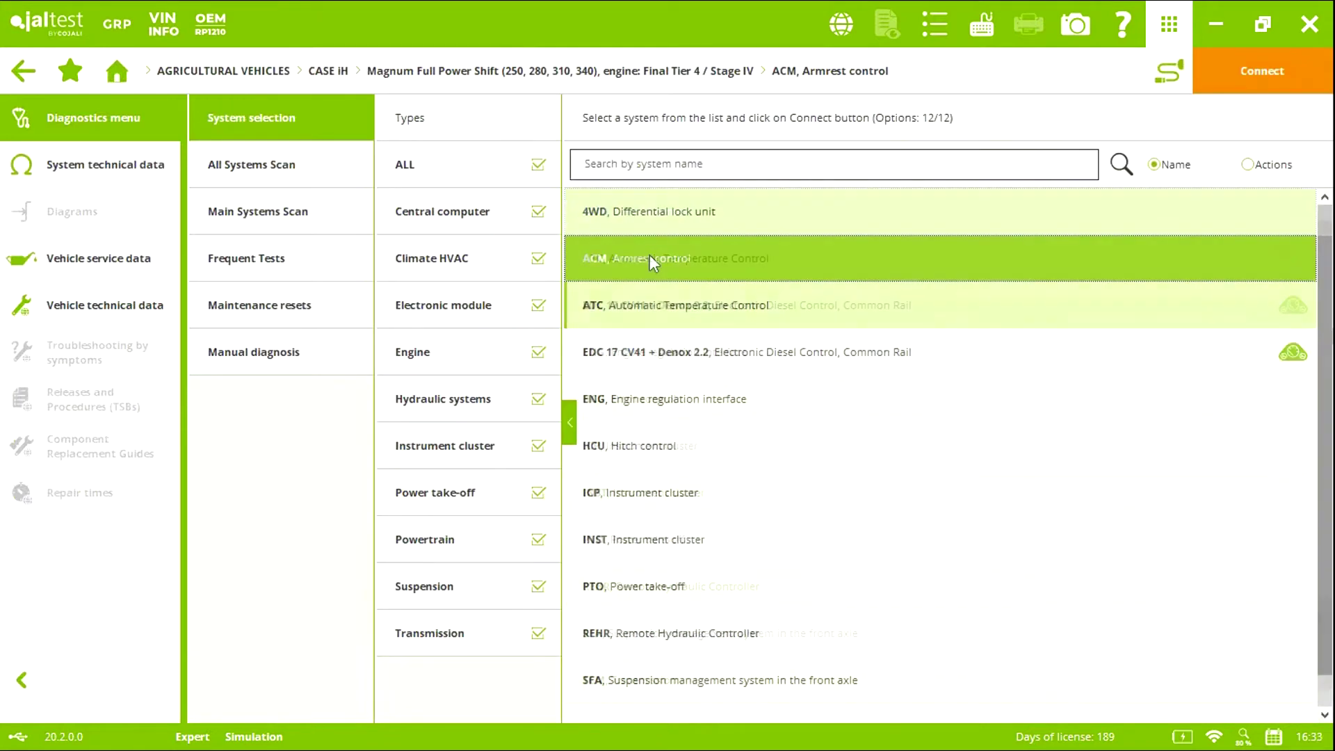
click(538, 165)
click(537, 356)
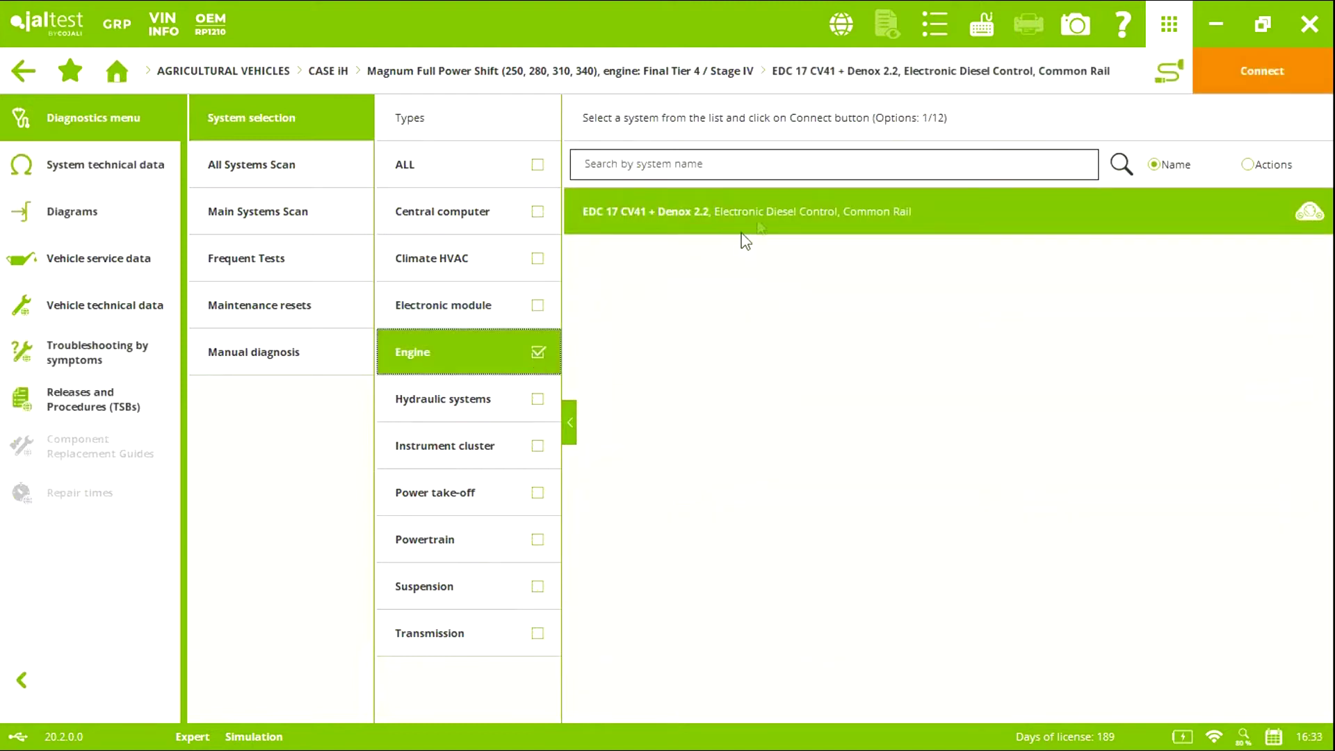
click(757, 203)
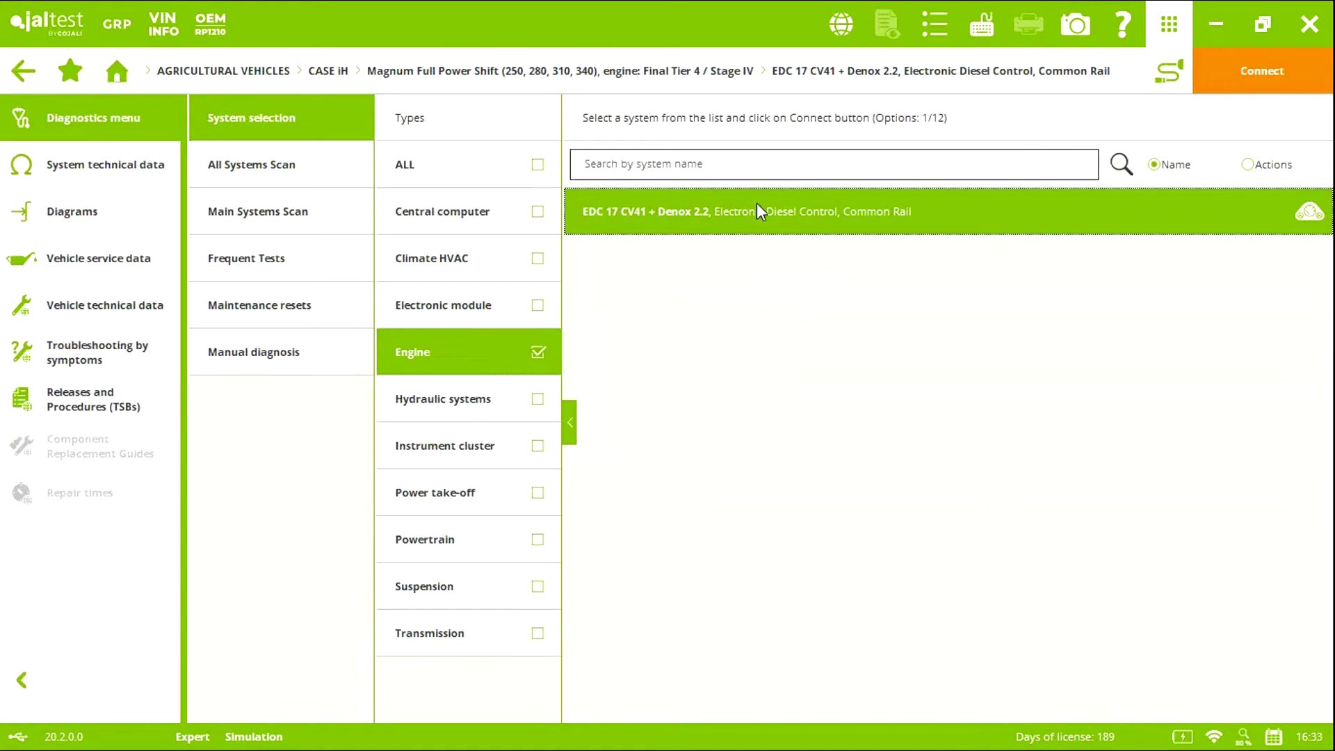
double_click(756, 211)
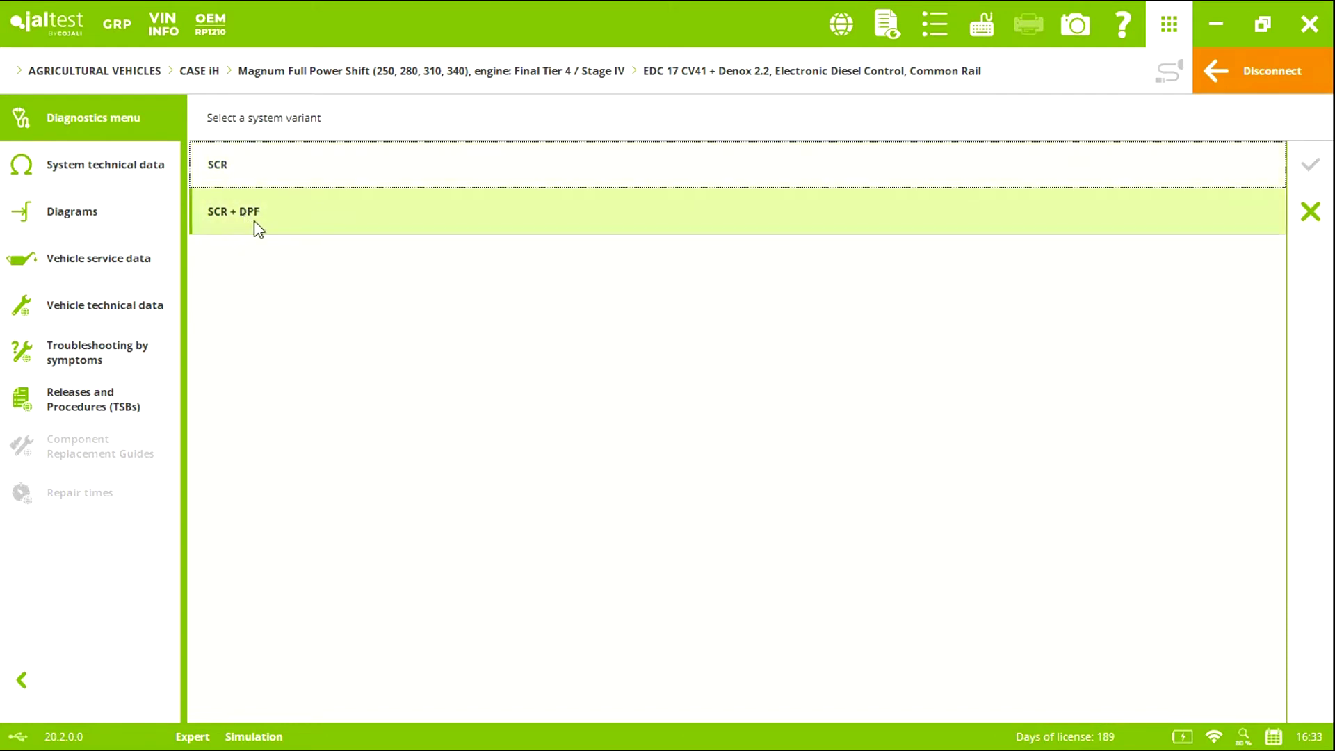
Select the SCR + DPF variant and confirm it to connect.
click(1143, 213)
click(1292, 165)
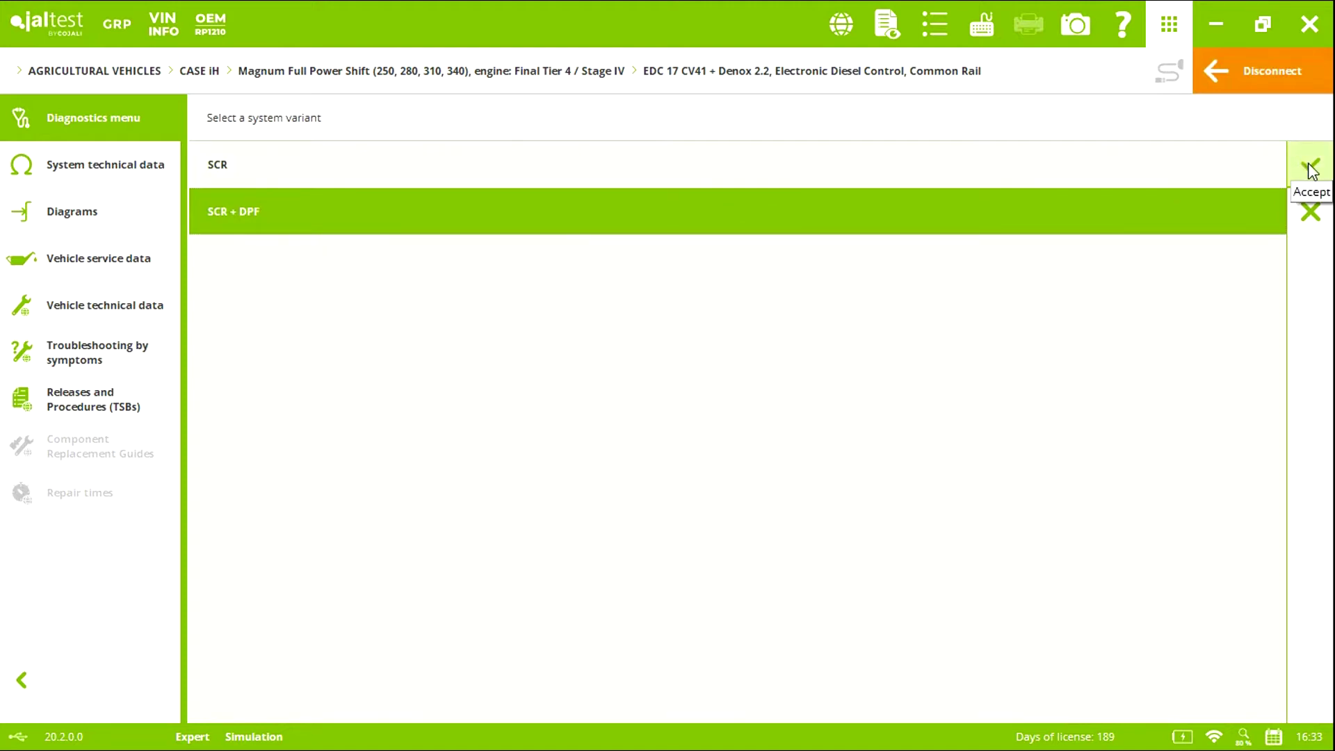
click(1307, 163)
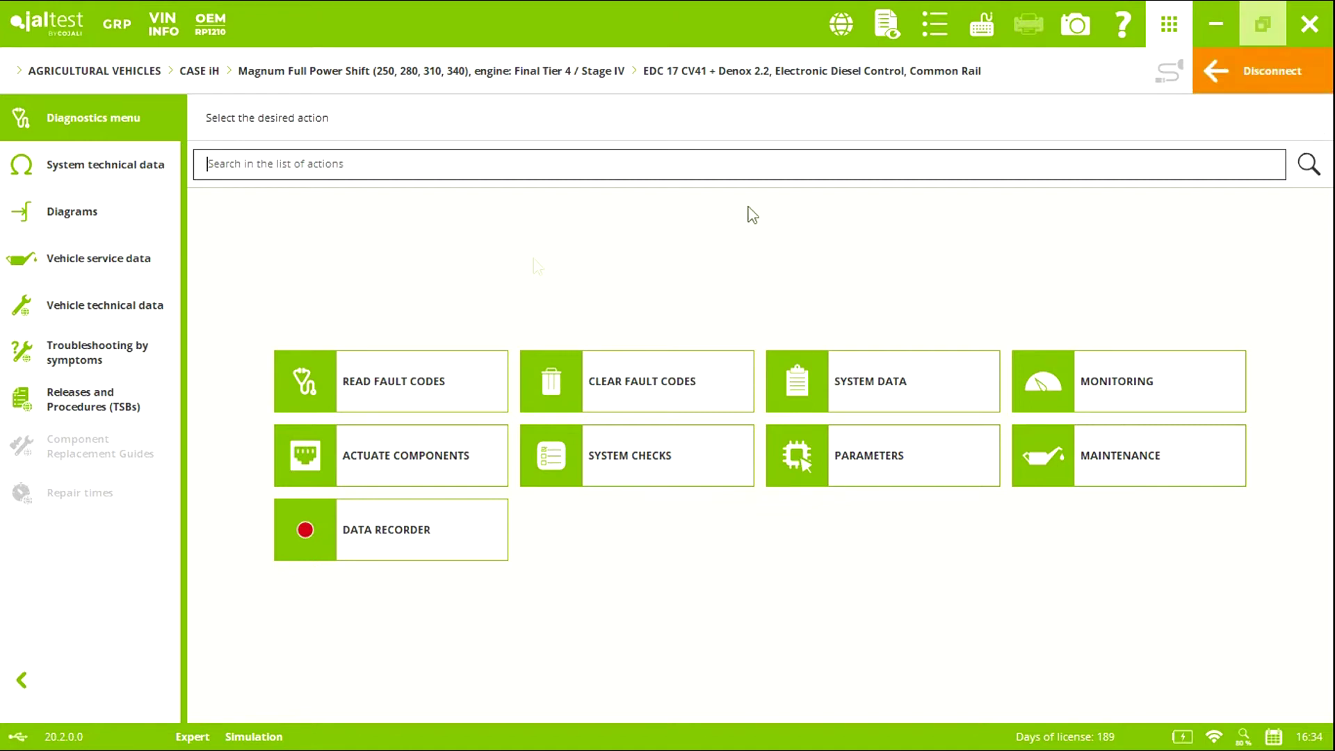
Read the six stored fault codes, then close the fault code list.
click(447, 378)
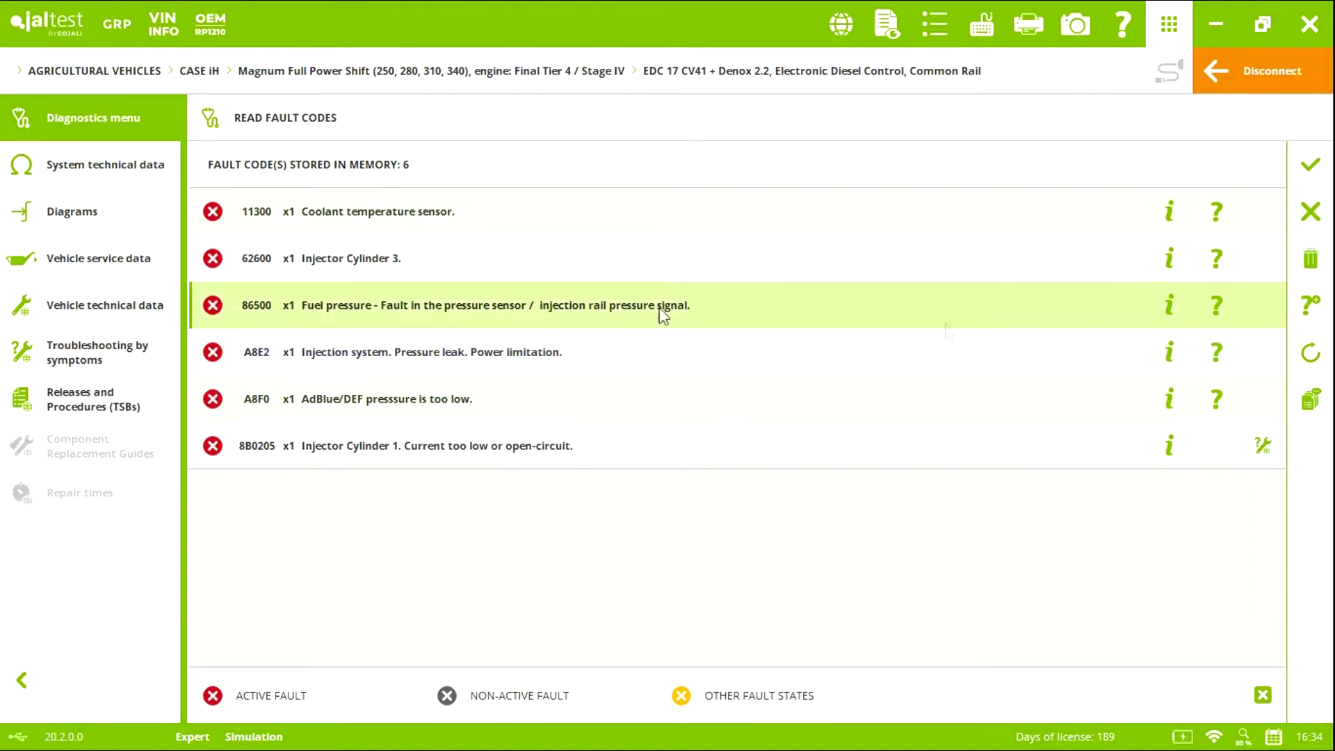
click(1311, 212)
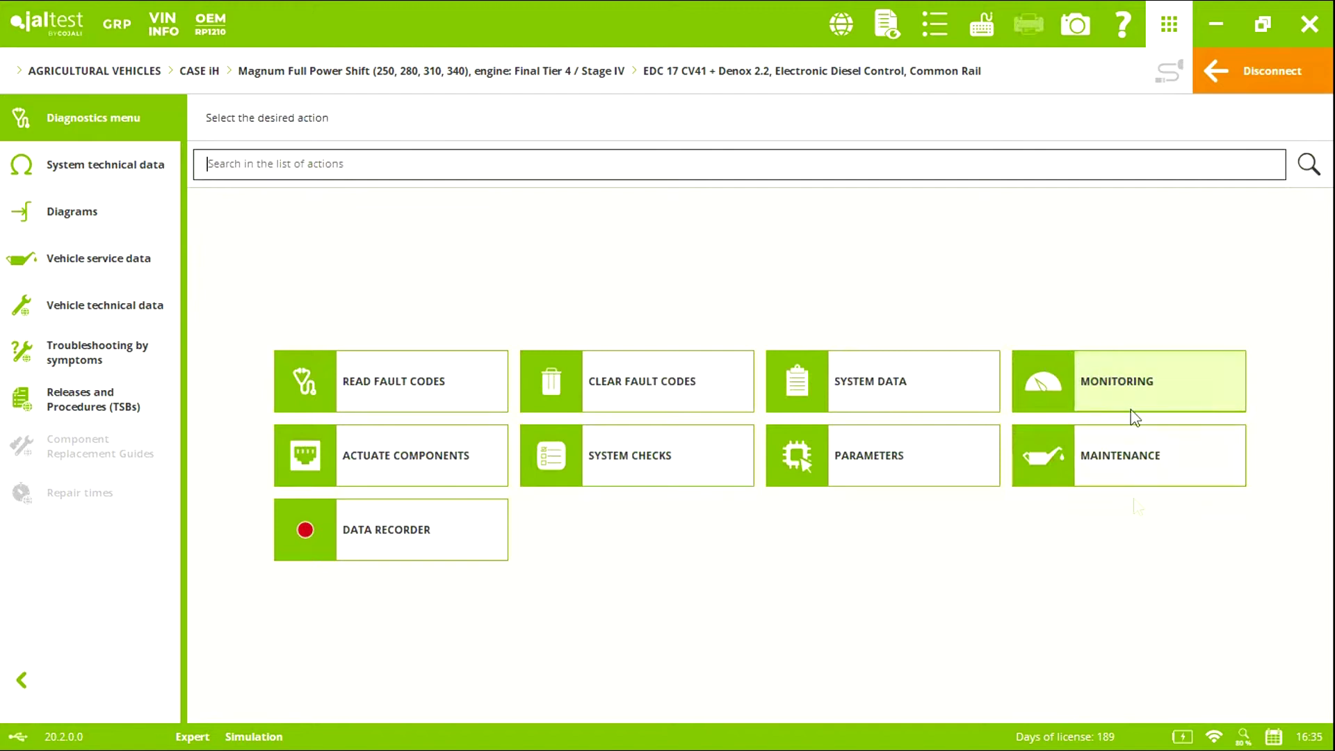
Start Maintenance > Startups Counter Restart and accept the Expert Mode terms of use.
click(1097, 453)
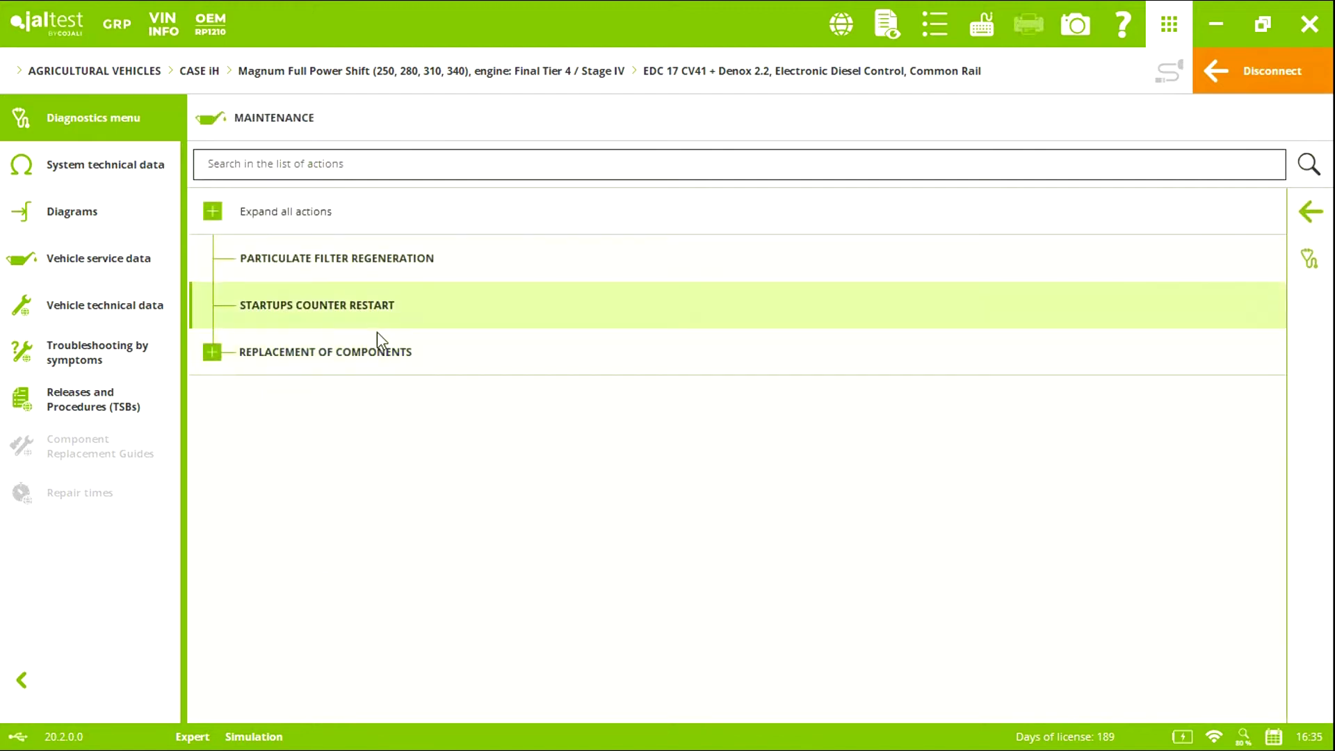
click(269, 310)
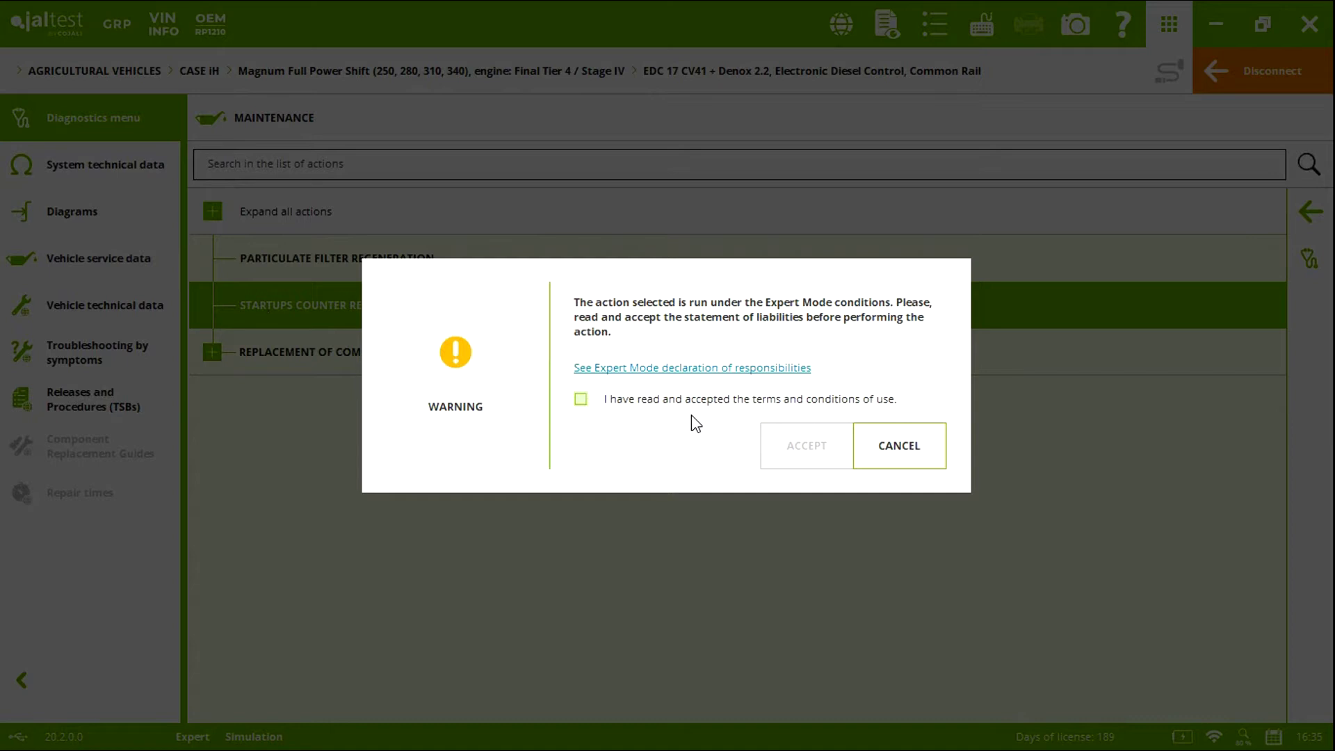
click(648, 402)
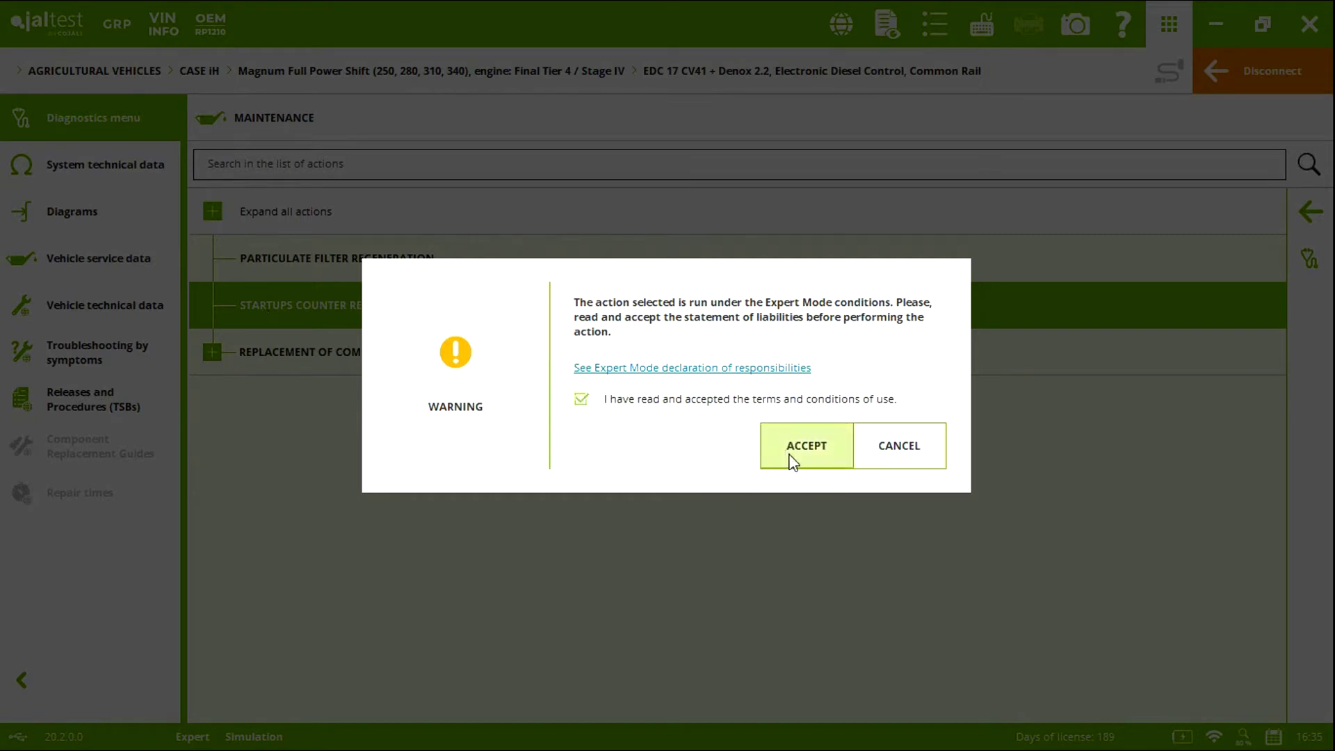
click(792, 459)
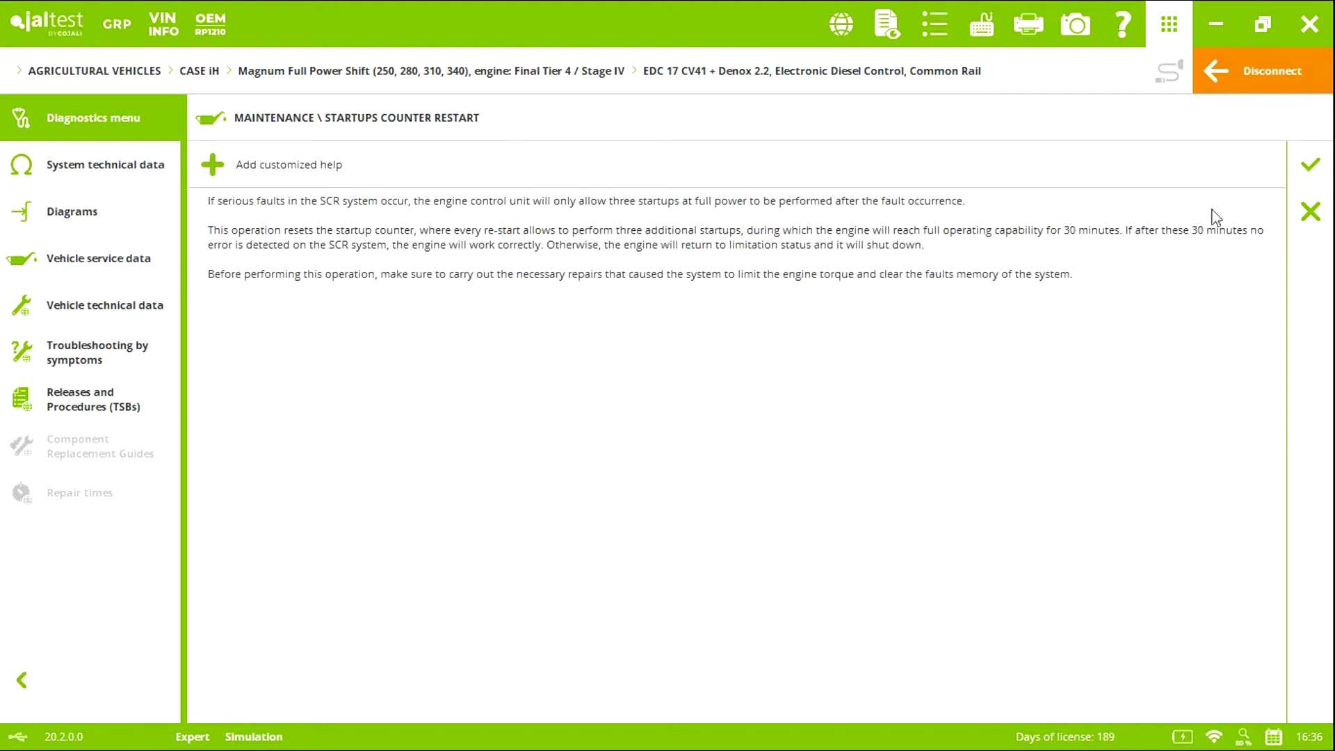
Run the counter restart through the engine-stopped and ignition-cycle steps, then return to the action menu.
click(1310, 165)
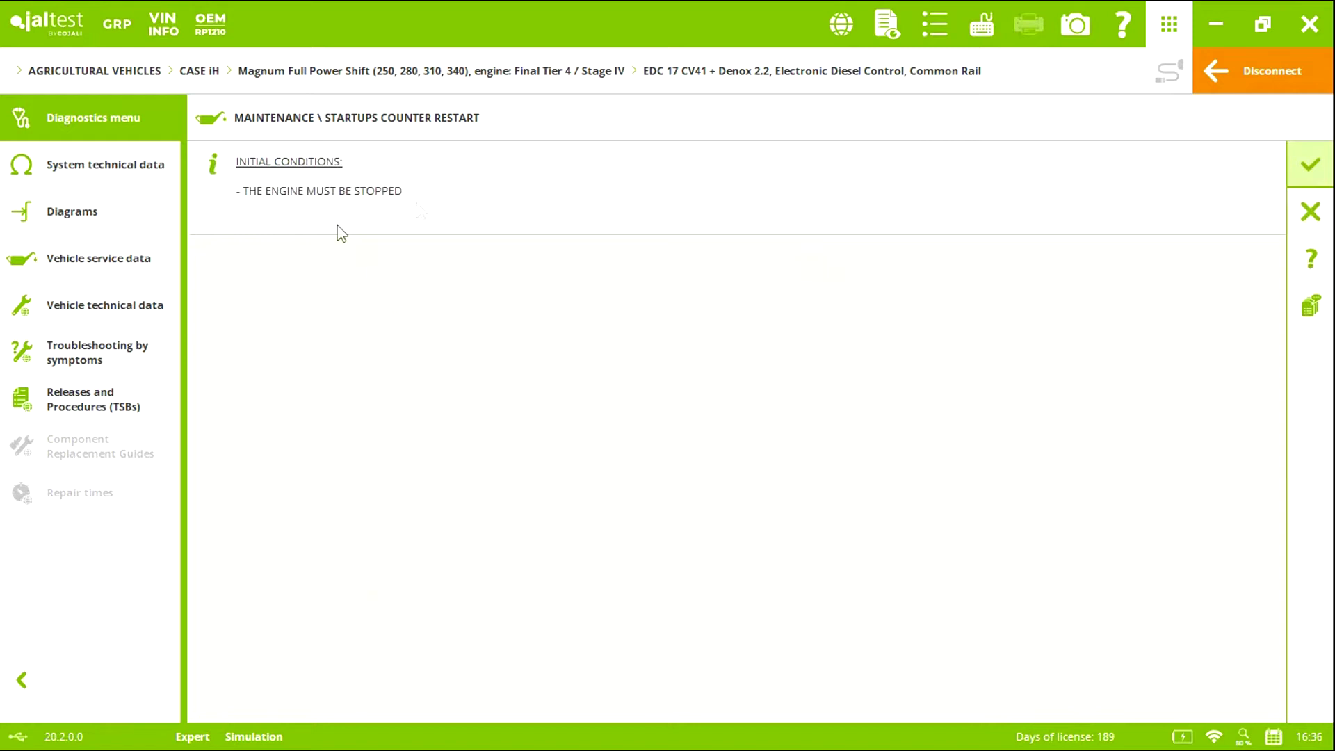
click(1300, 169)
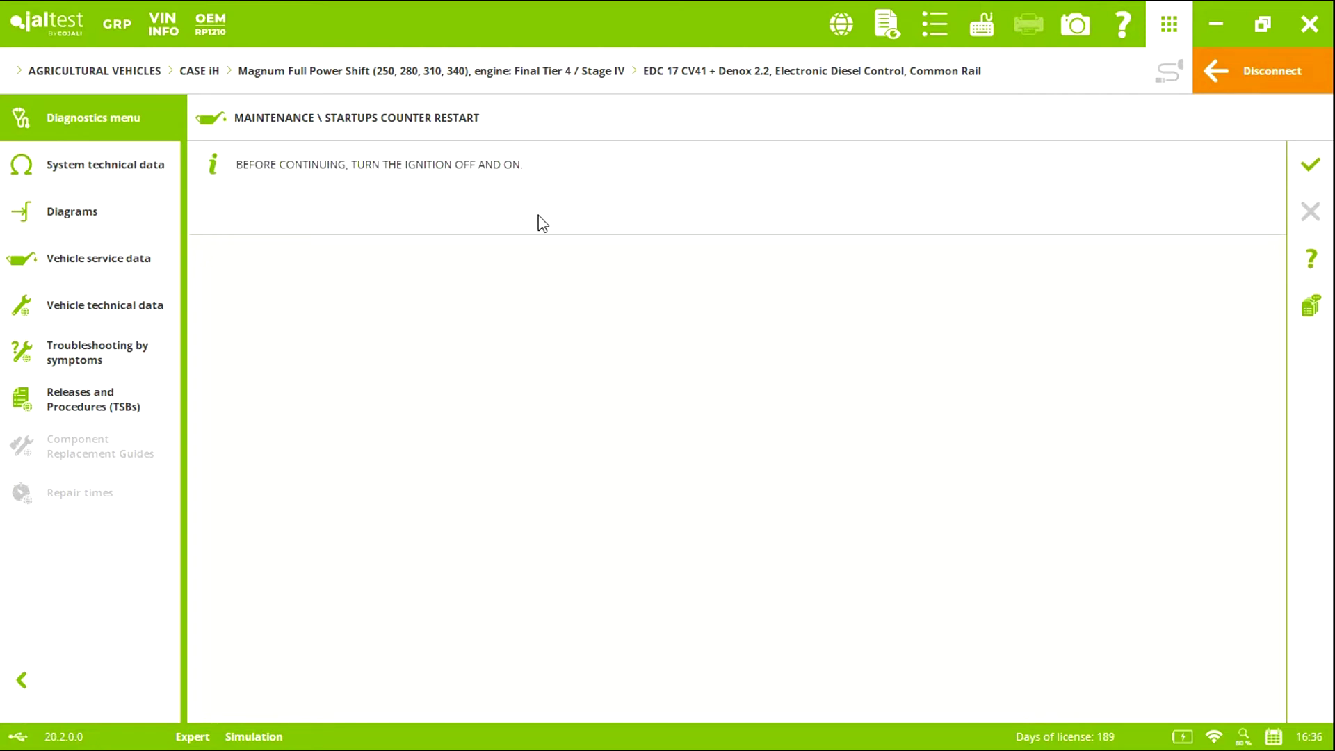
click(1302, 165)
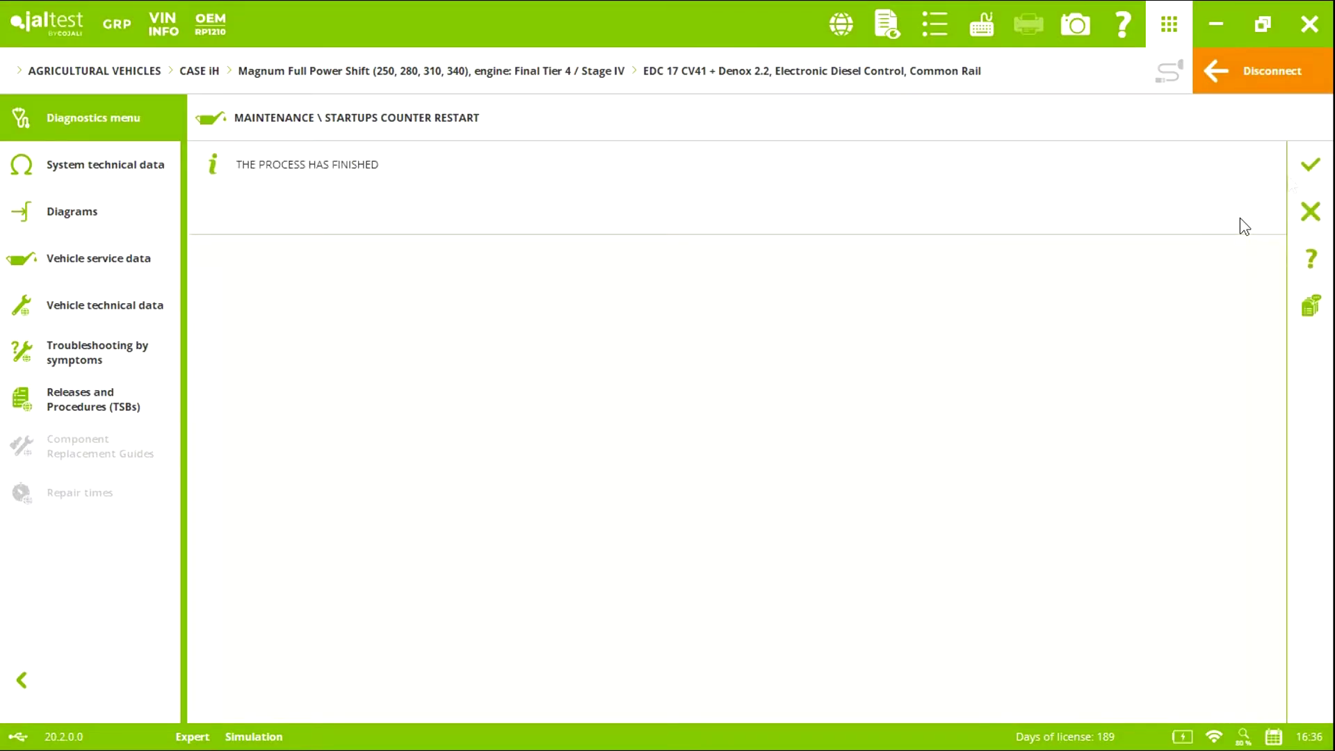
click(1296, 171)
click(1323, 224)
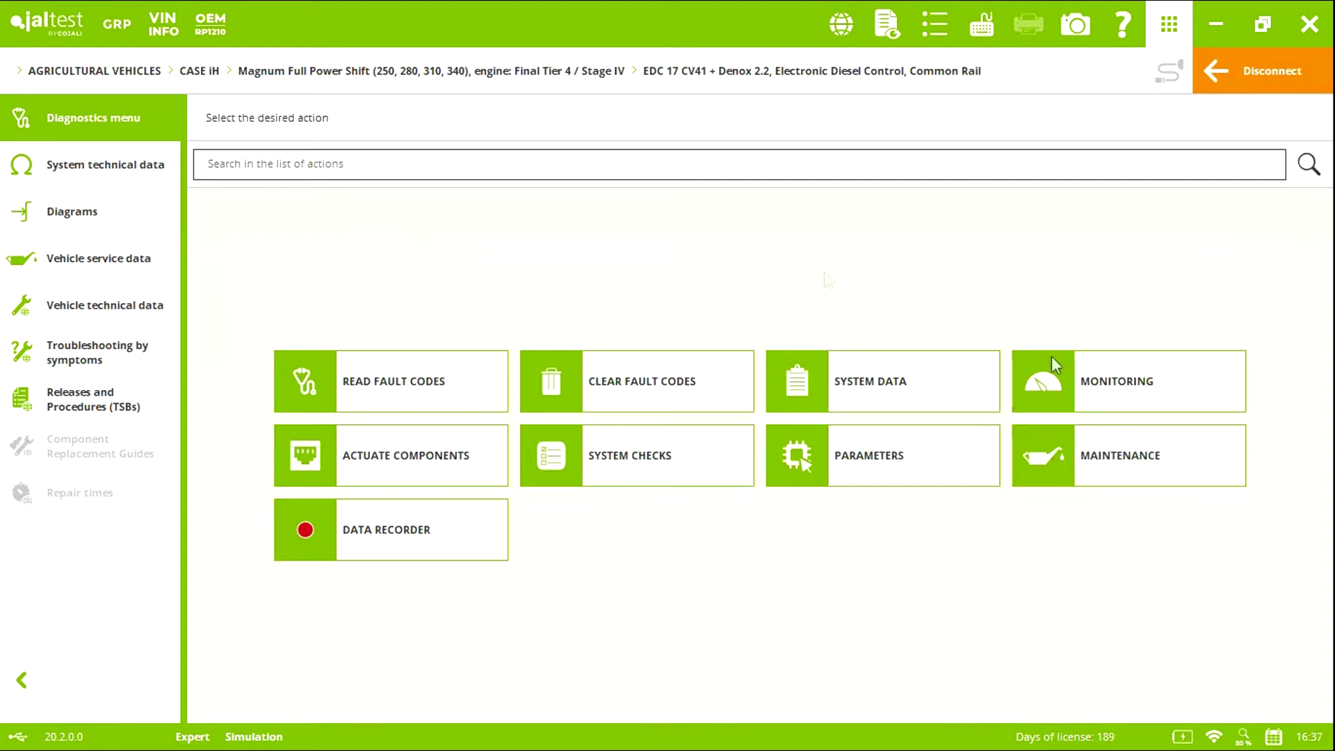
Start the System Checks test 'Verification of the SCR system fault repair' after reading its description.
click(602, 466)
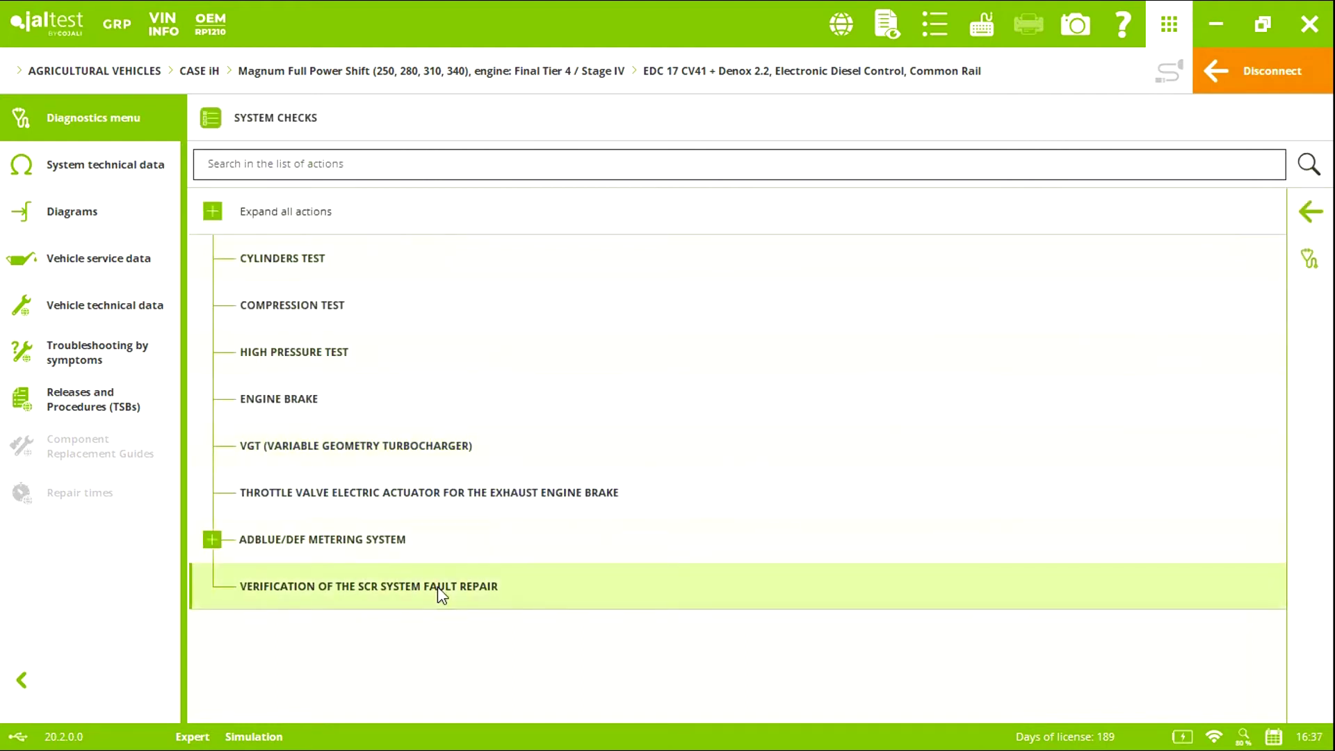
click(437, 586)
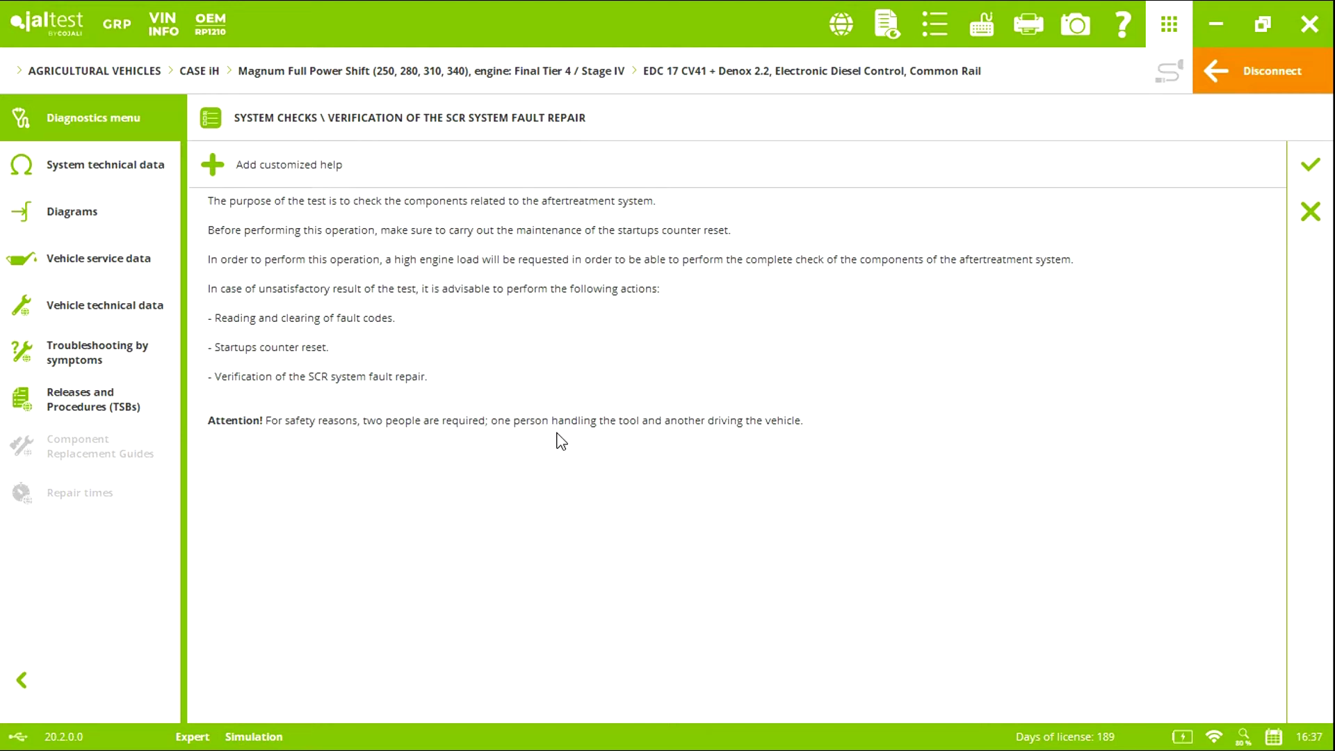
click(1310, 164)
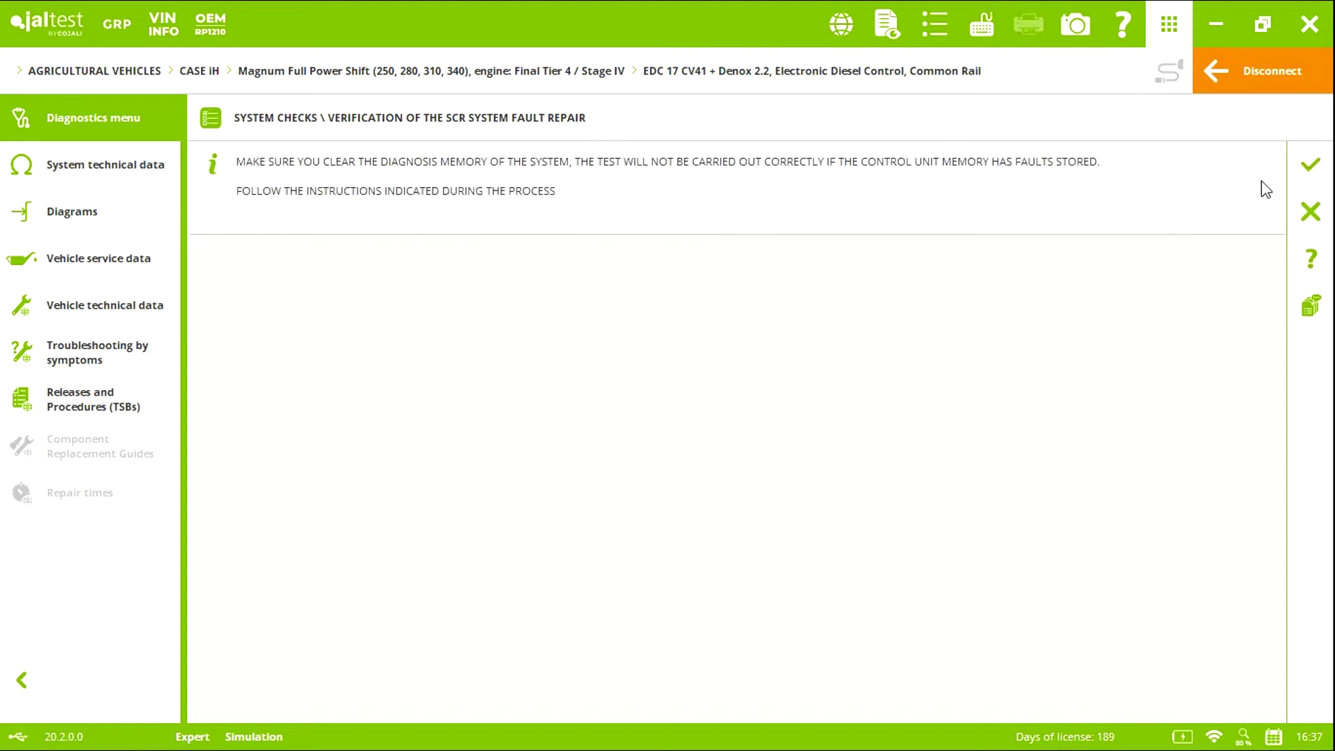
Accept the clear-memory notice, engine speed/coolant conditions, and SCR catalyst outlet temperature condition.
click(1324, 170)
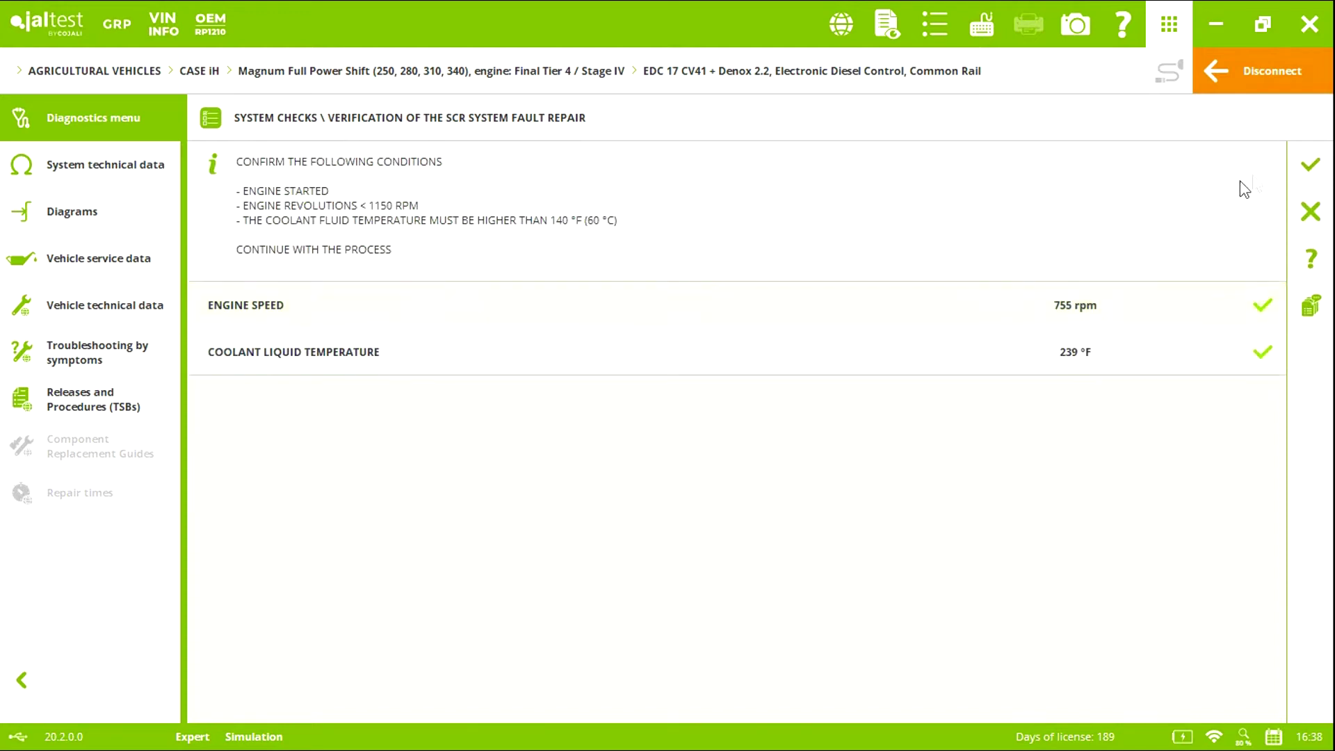
click(1306, 180)
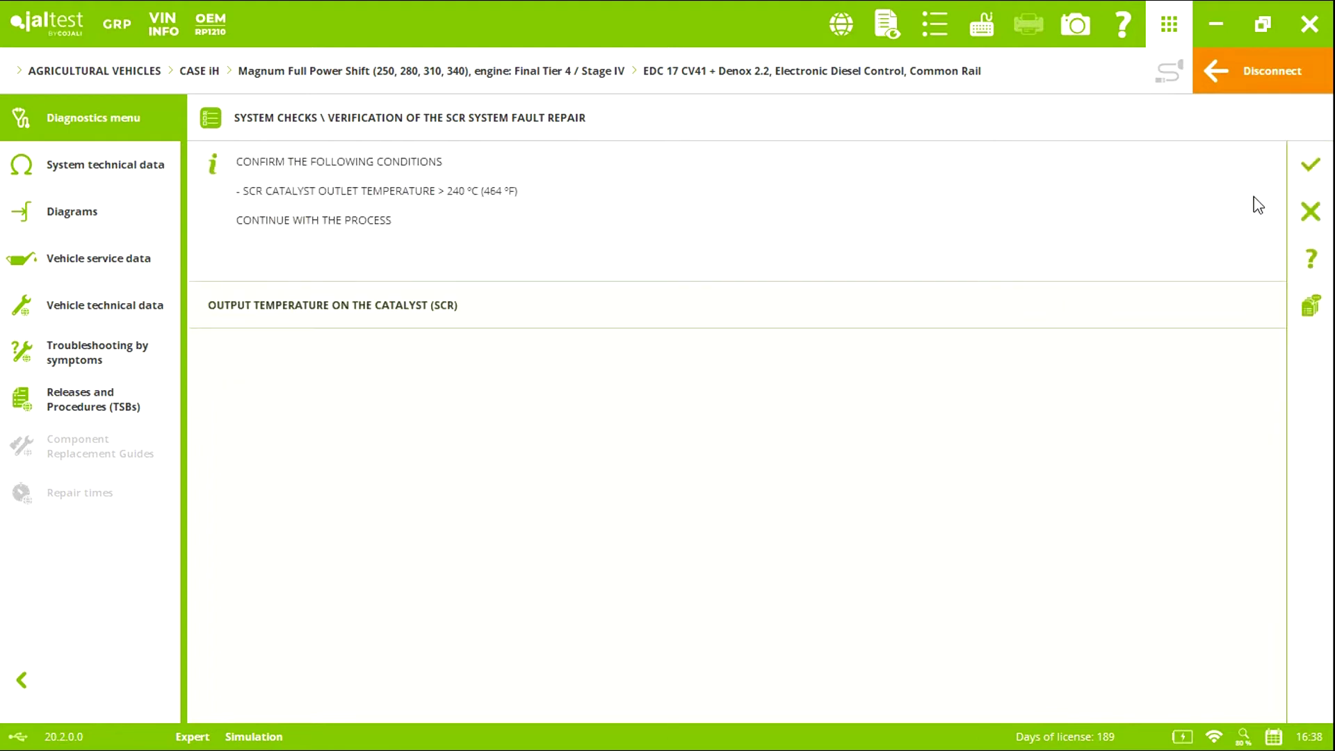
click(1307, 164)
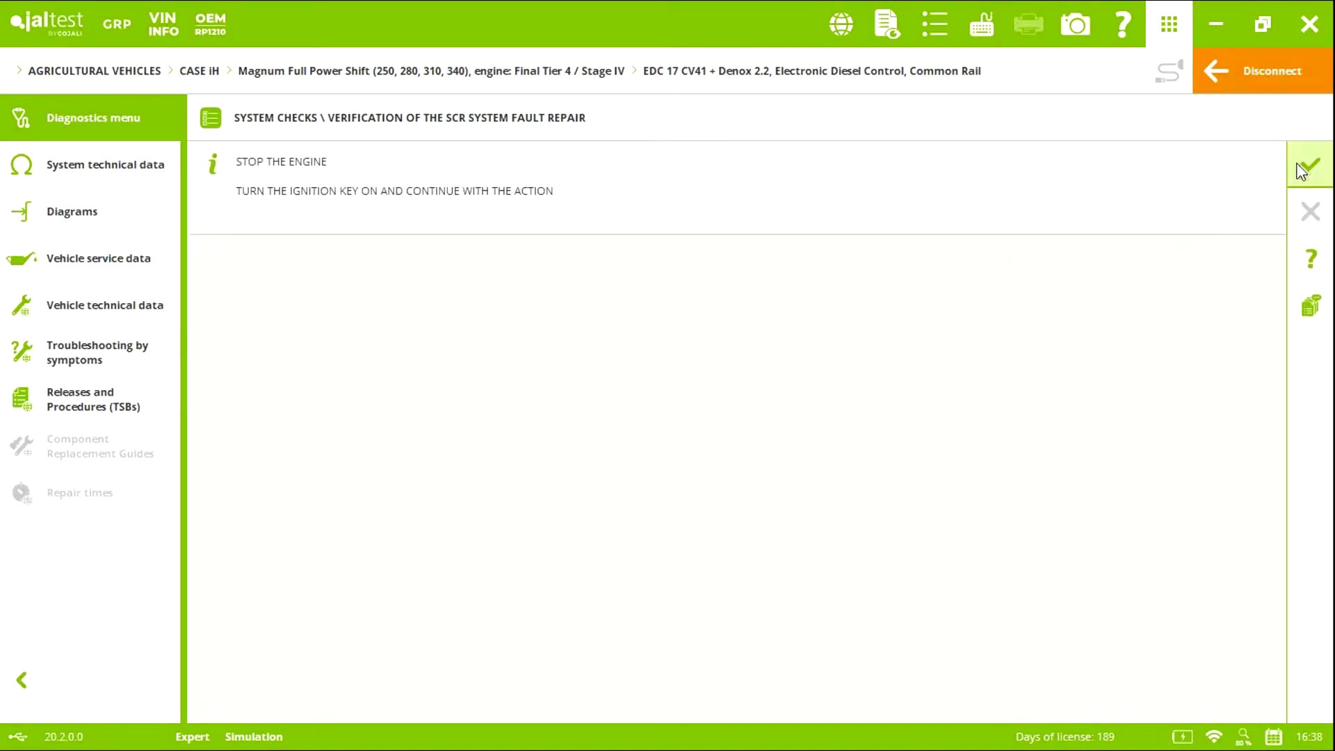
Confirm engine stopped with ignition on, accept the correct checking values, and leave System Checks.
click(1304, 171)
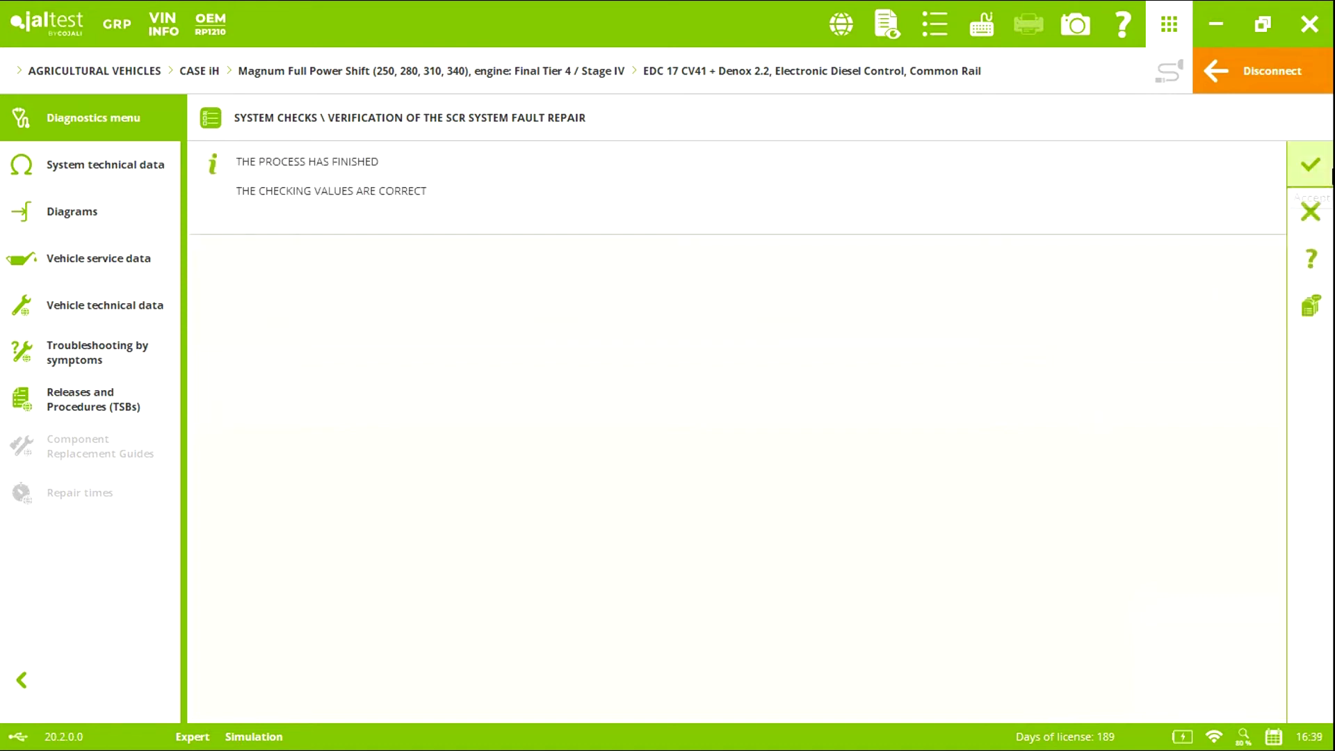
click(1311, 167)
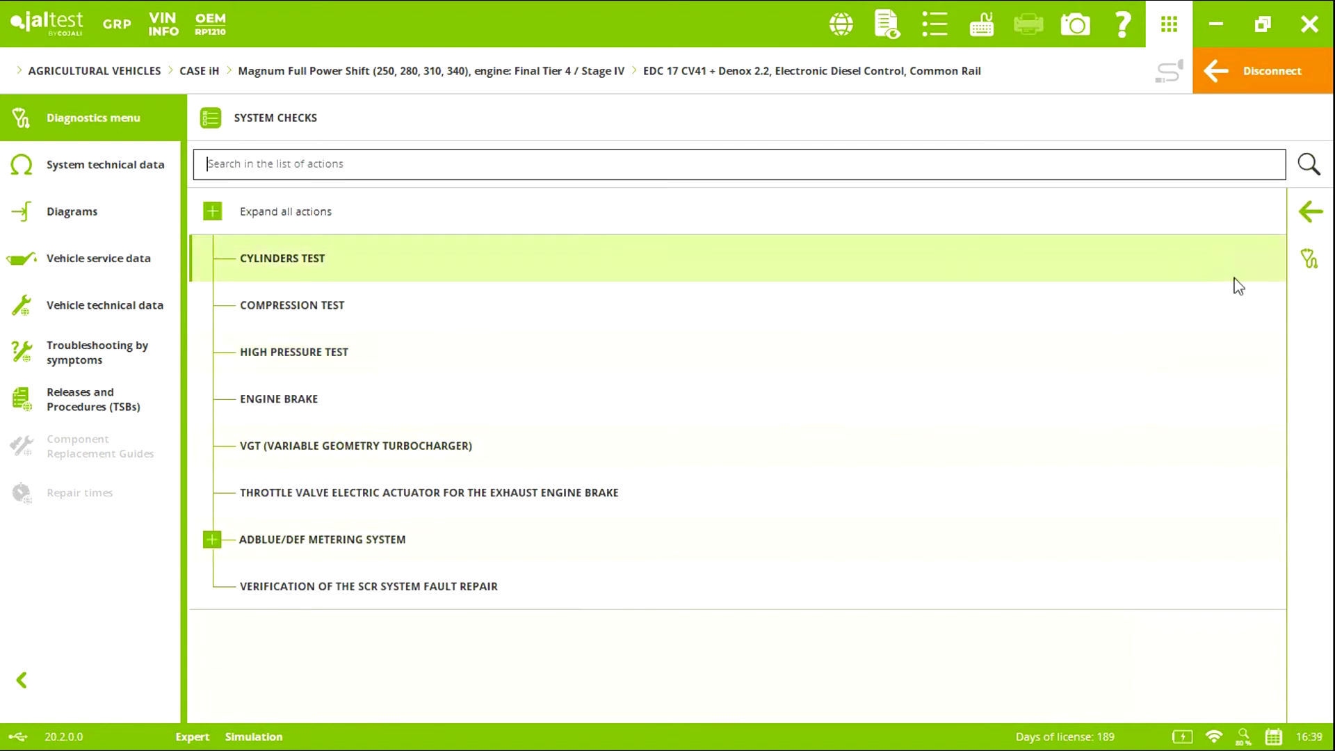
click(1311, 211)
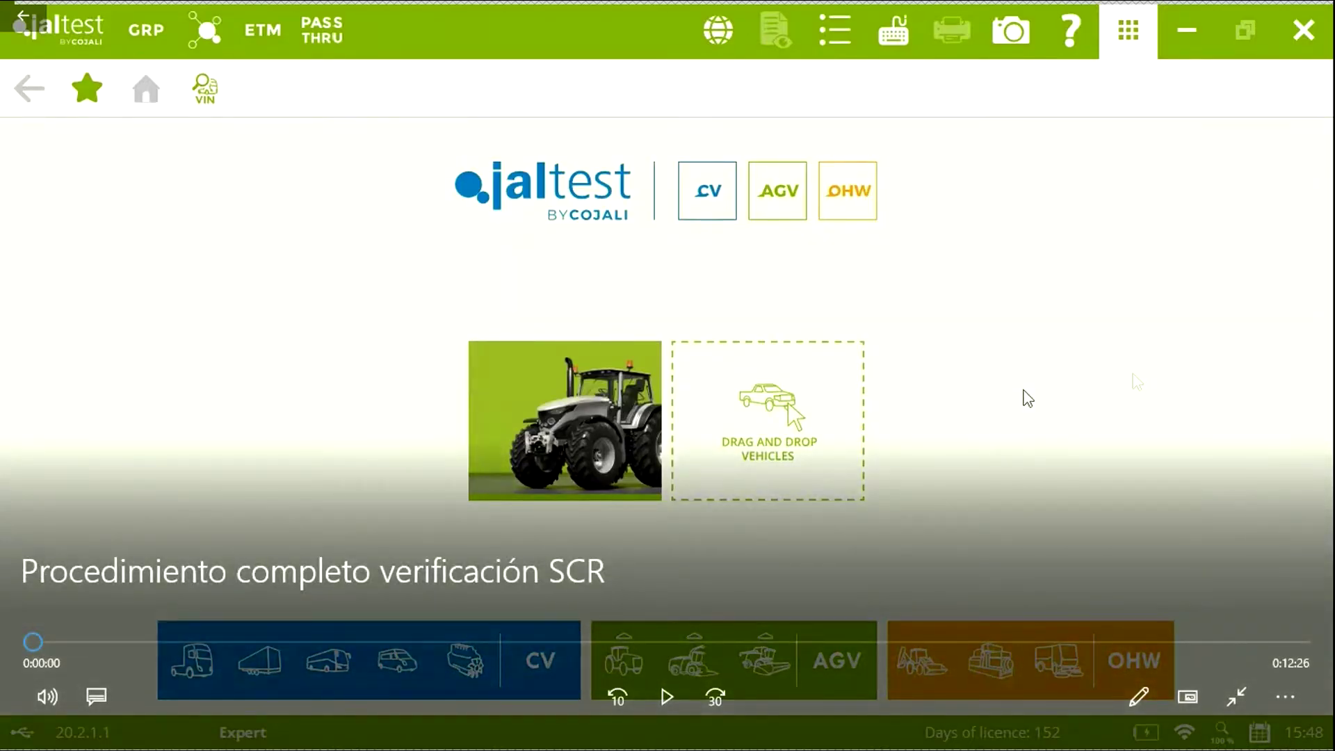
Begin navigating from the home screen toward the EDC 17 CV41 control unit.
click(664, 697)
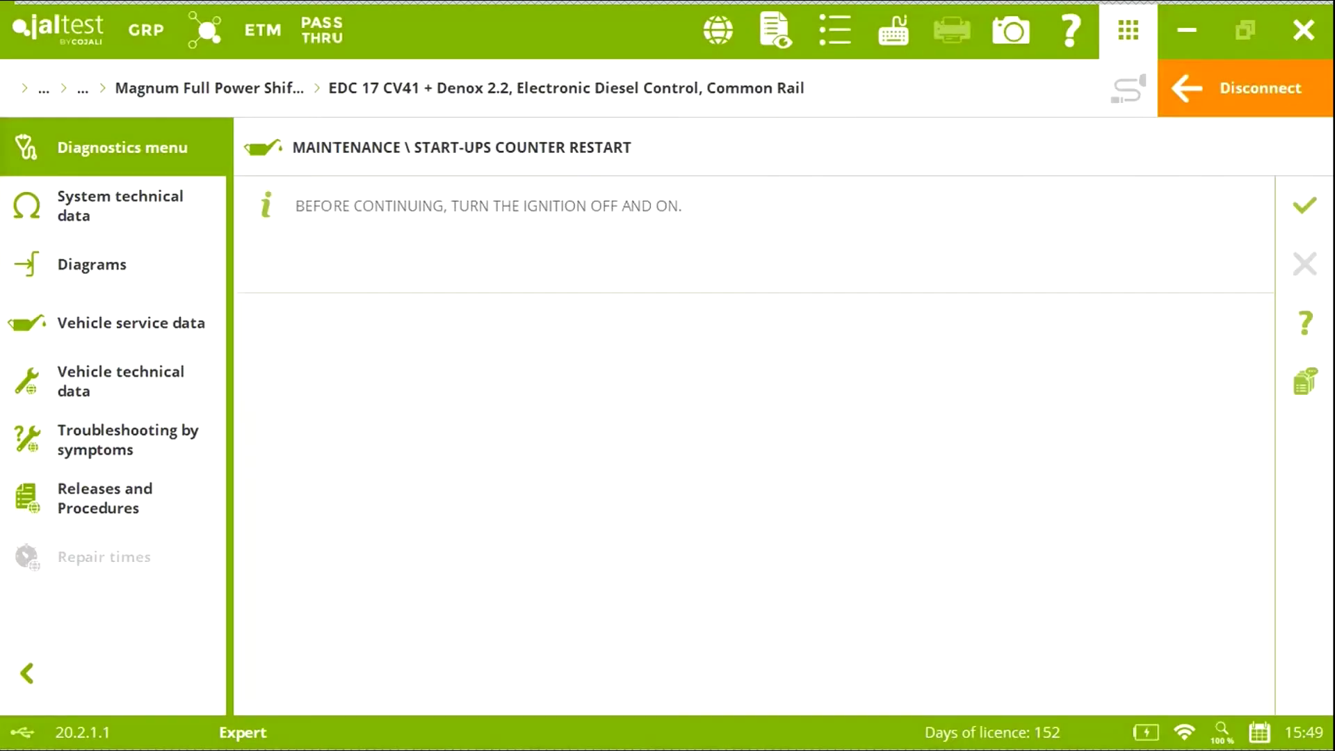
Return to the EDC 17 CV41 action grid showing the D8F00 torque limitation fault.
mouse_move(736, 471)
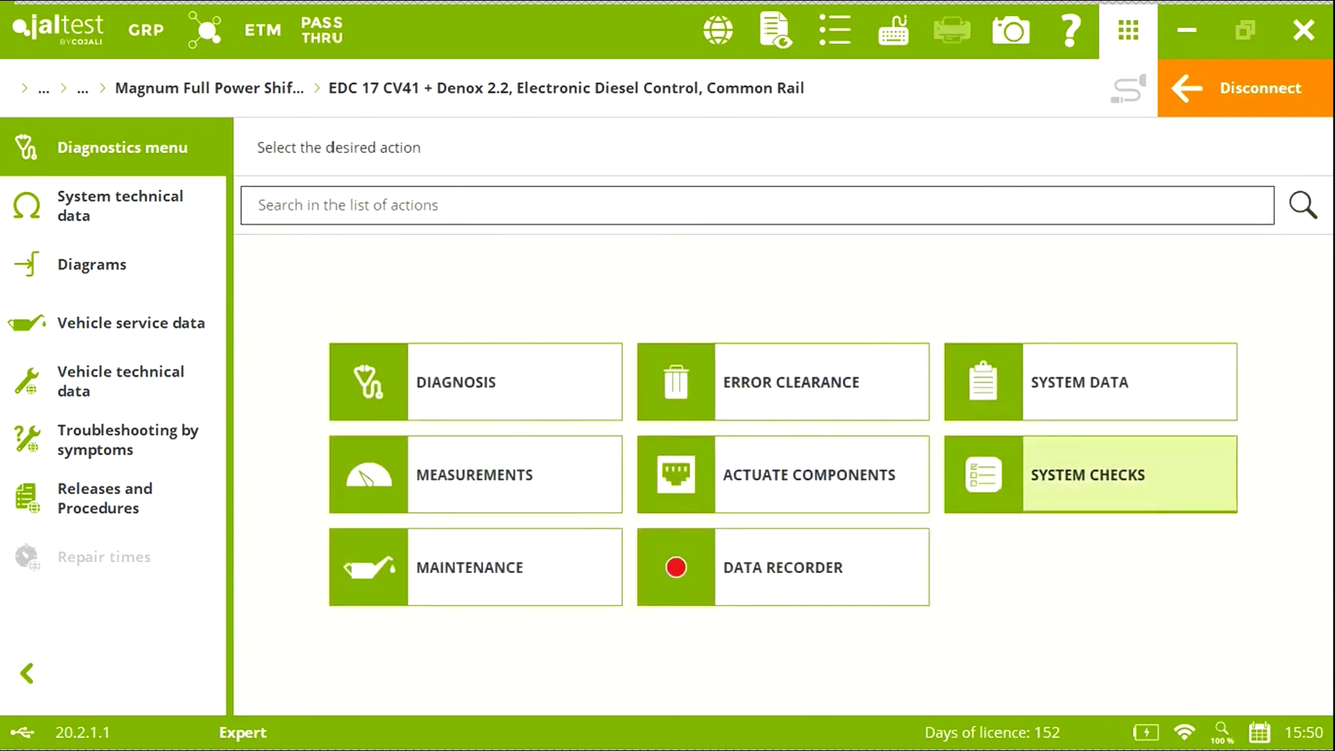
Open the SCR system fault repair verification test from the System Checks list.
click(1127, 474)
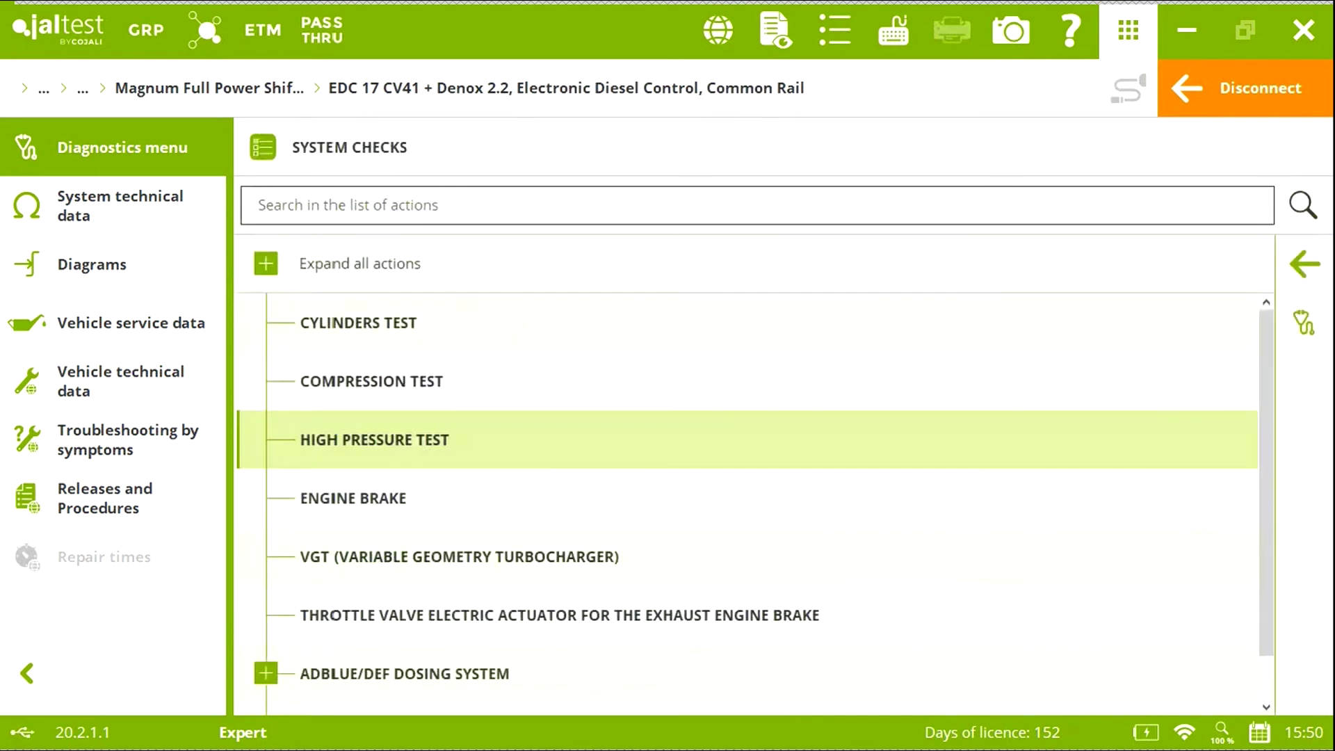
scroll(557, 546, down, 1)
click(475, 673)
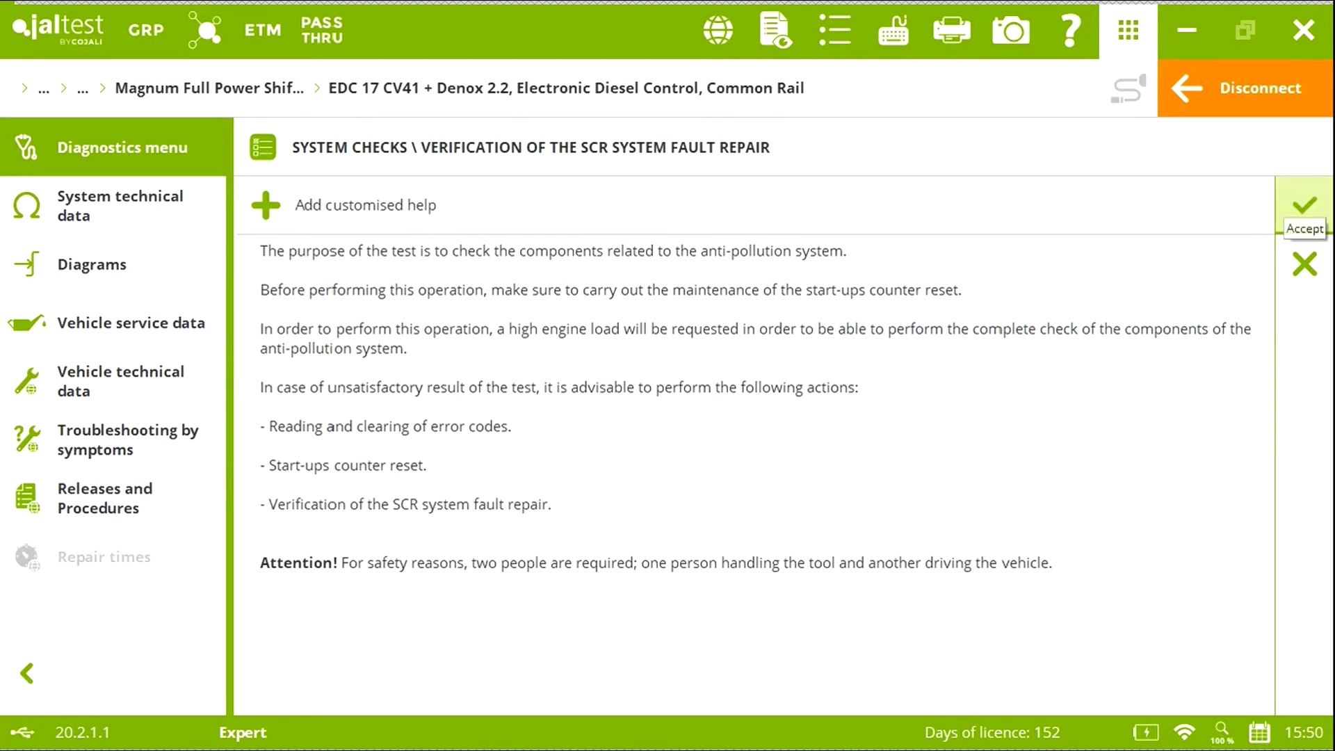
Start the SCR verification, accept the clear-memory notice, and confirm conditions until the 2100 rpm step processes.
click(1304, 205)
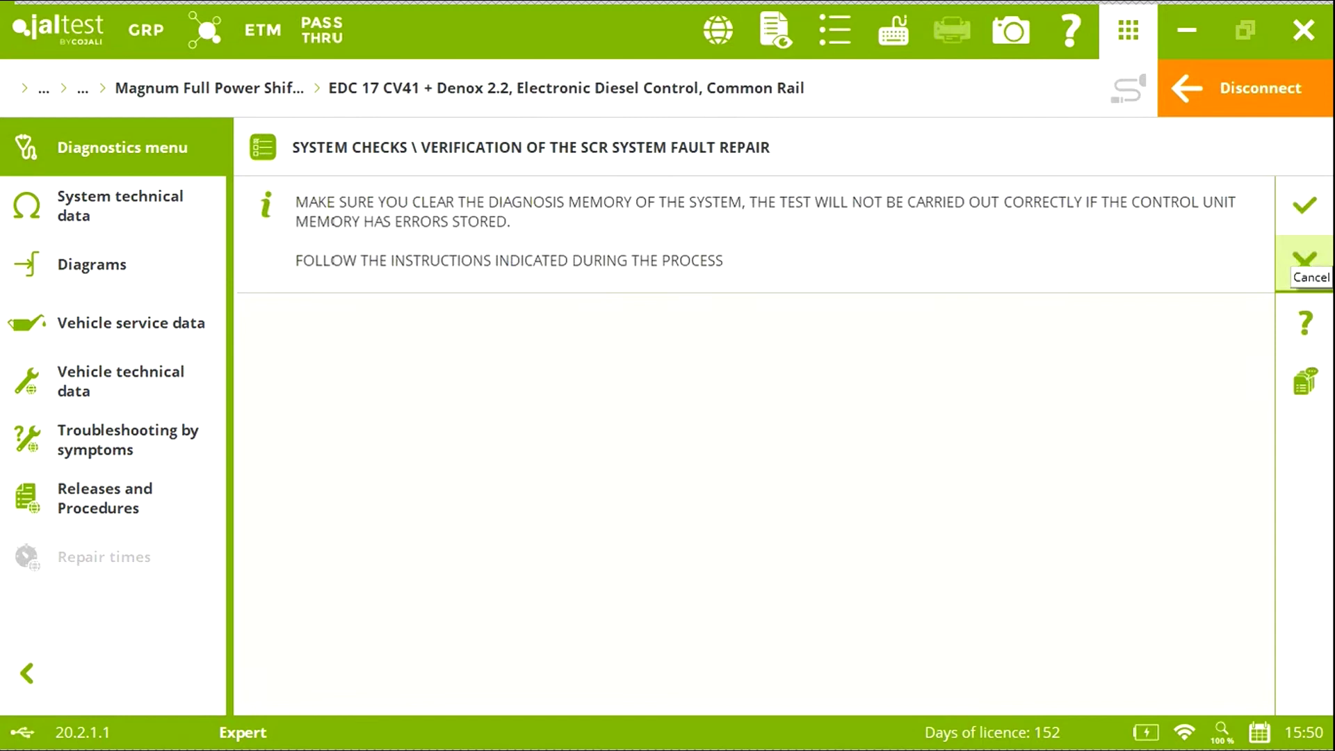
click(1304, 205)
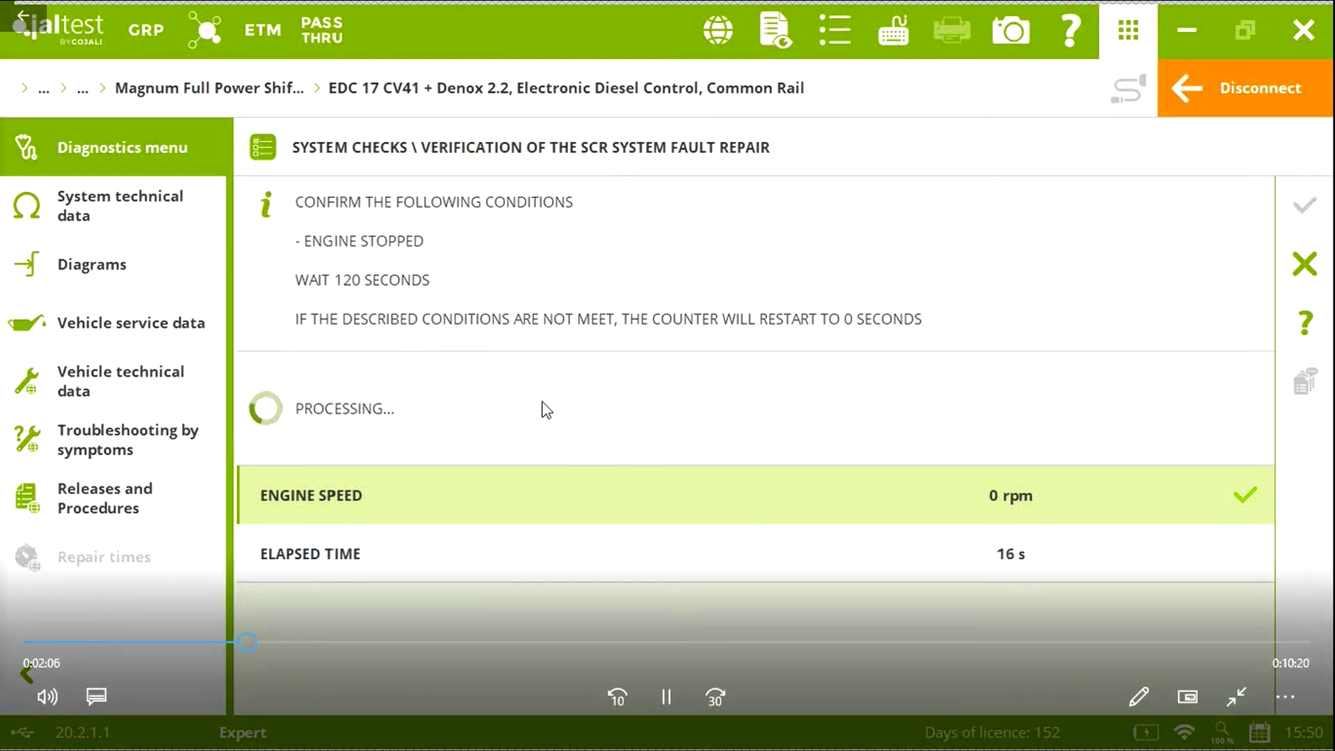
click(708, 694)
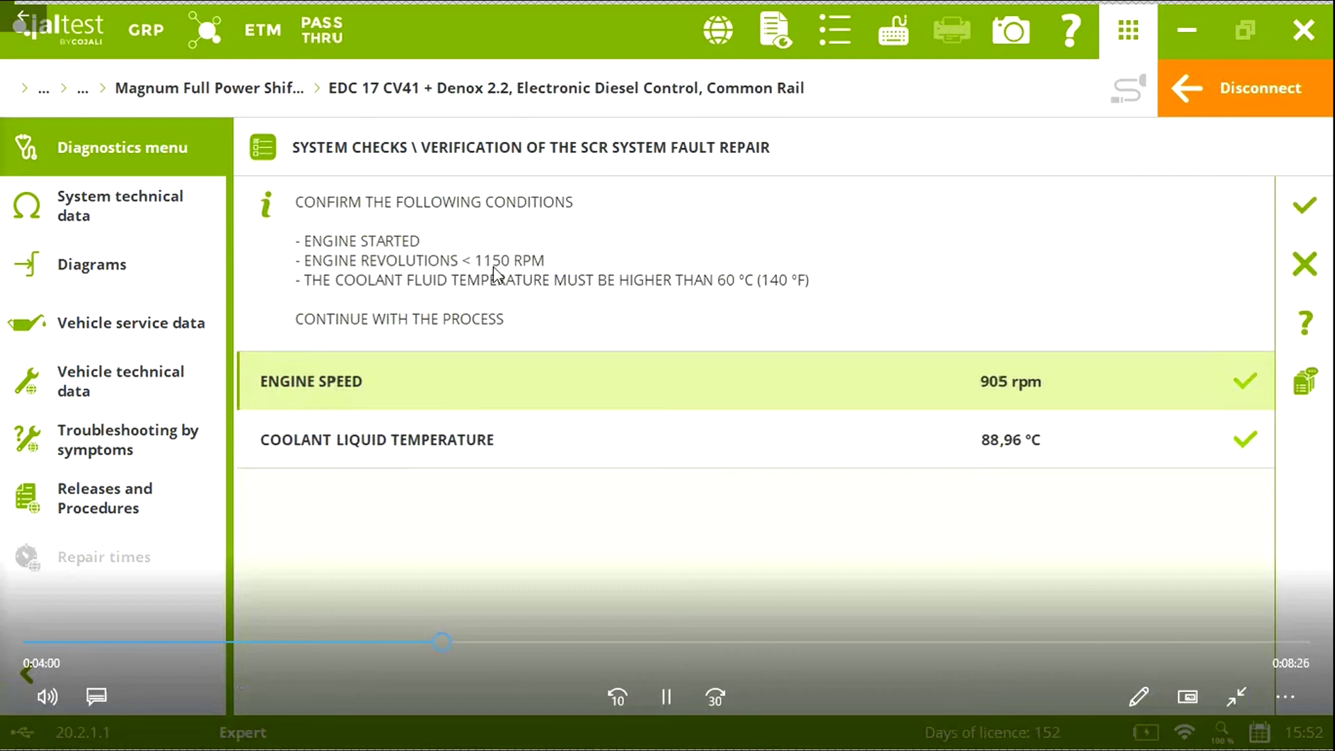
key(Left)
key(Right)
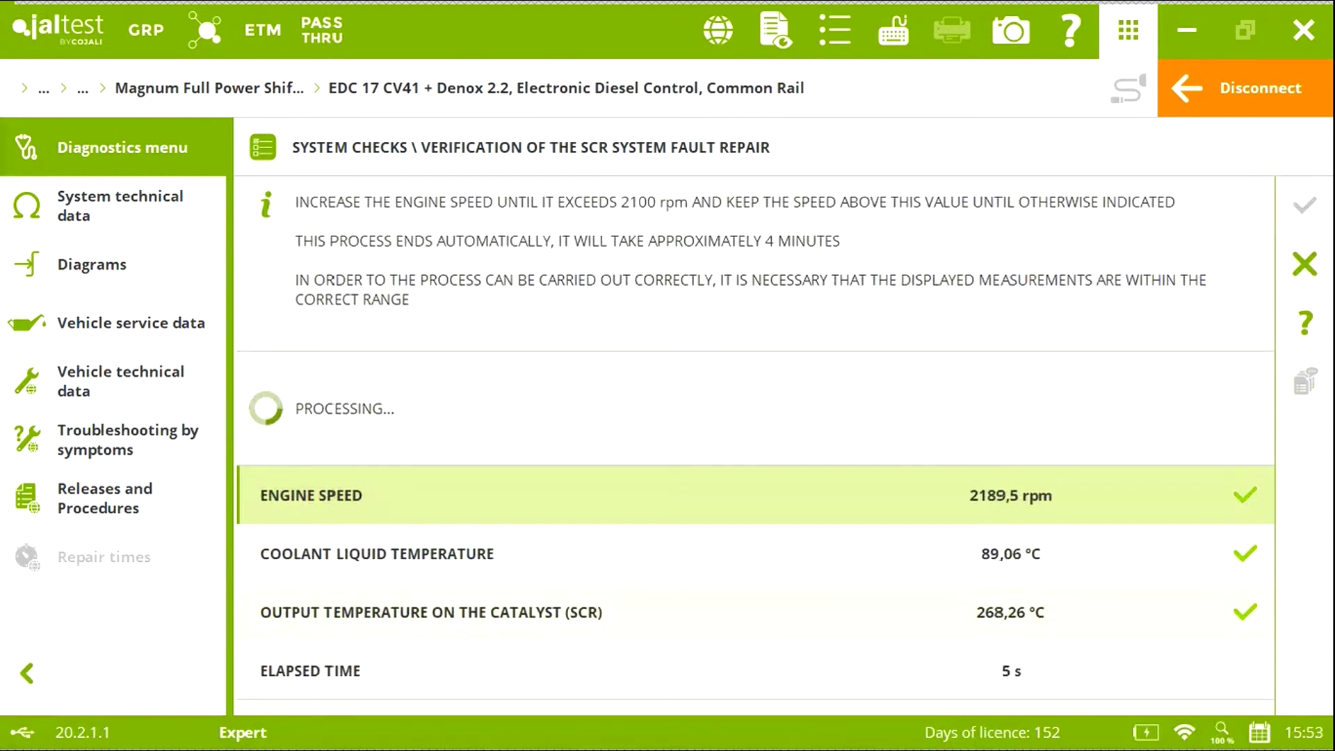
Hold engine speed above 2100 rpm until the idle-speed step starts at 914 rpm.
mouse_move(435, 354)
mouse_move(1032, 624)
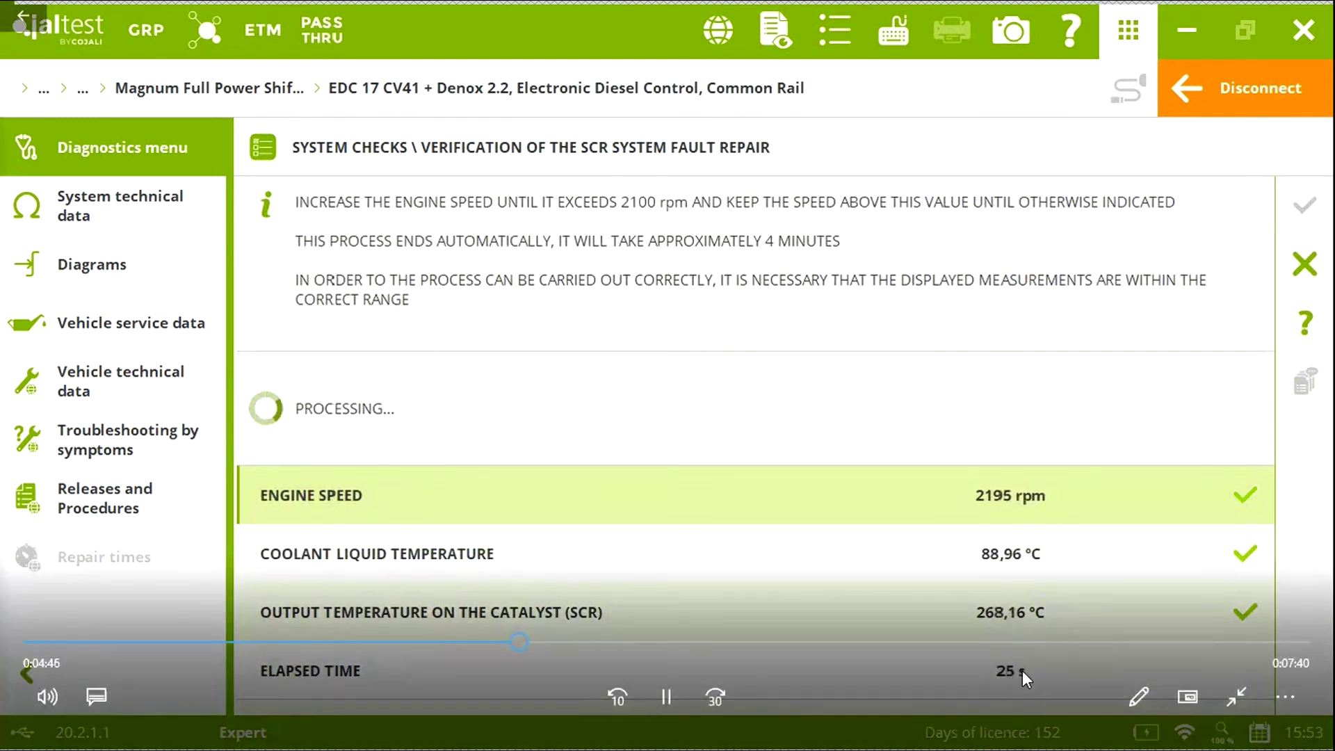
click(716, 697)
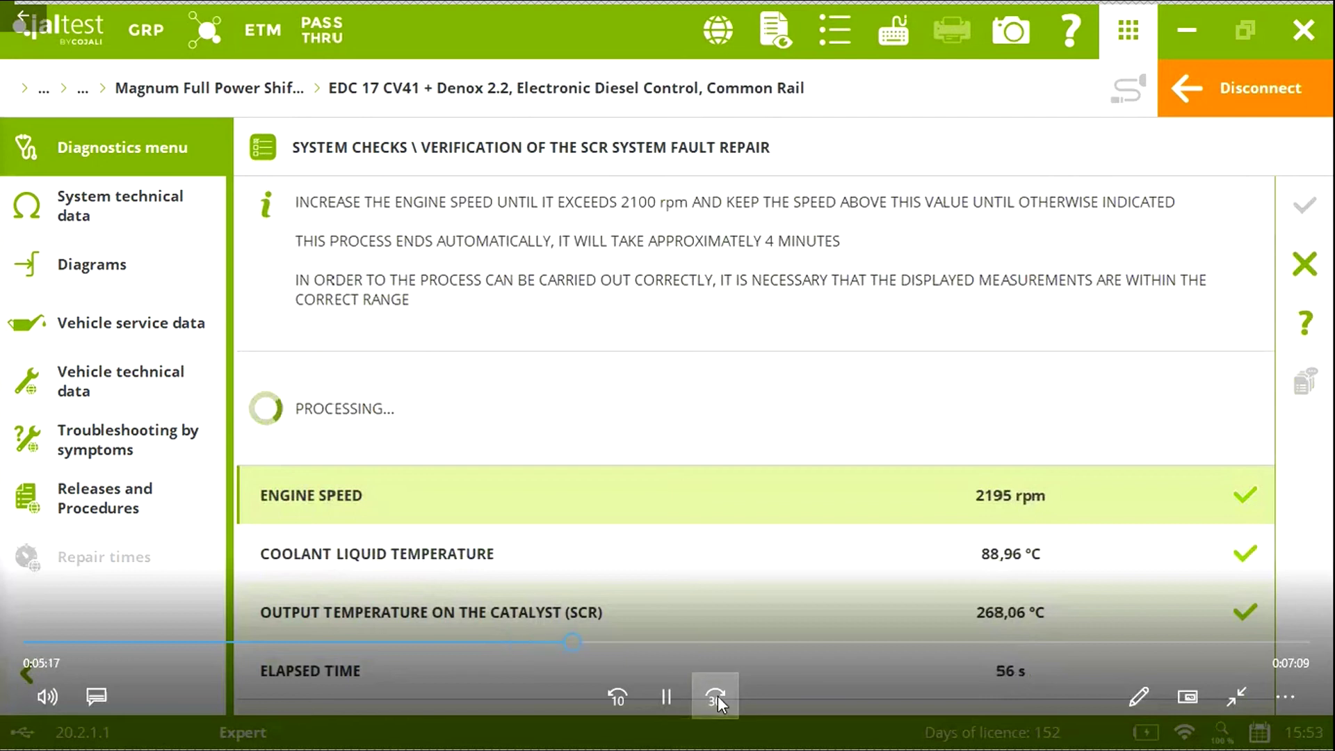
click(716, 695)
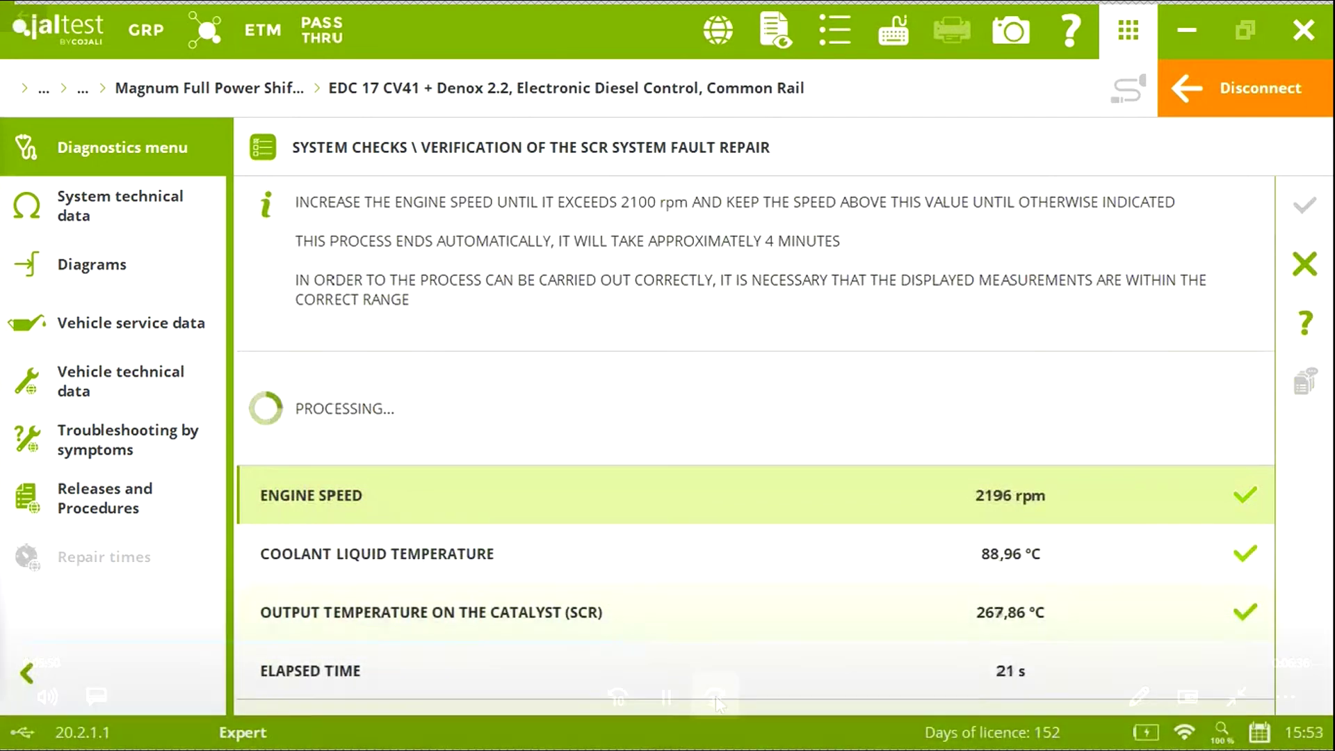
click(715, 695)
click(716, 695)
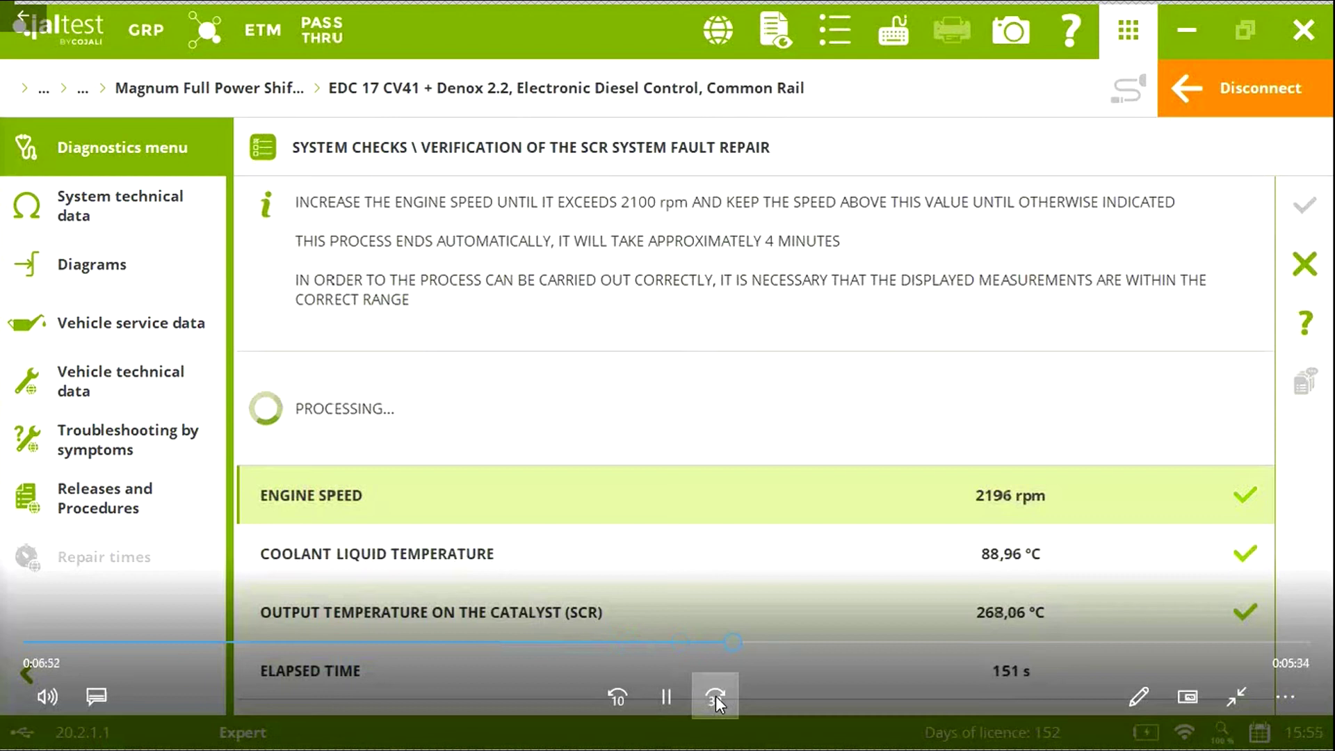
click(715, 696)
click(715, 695)
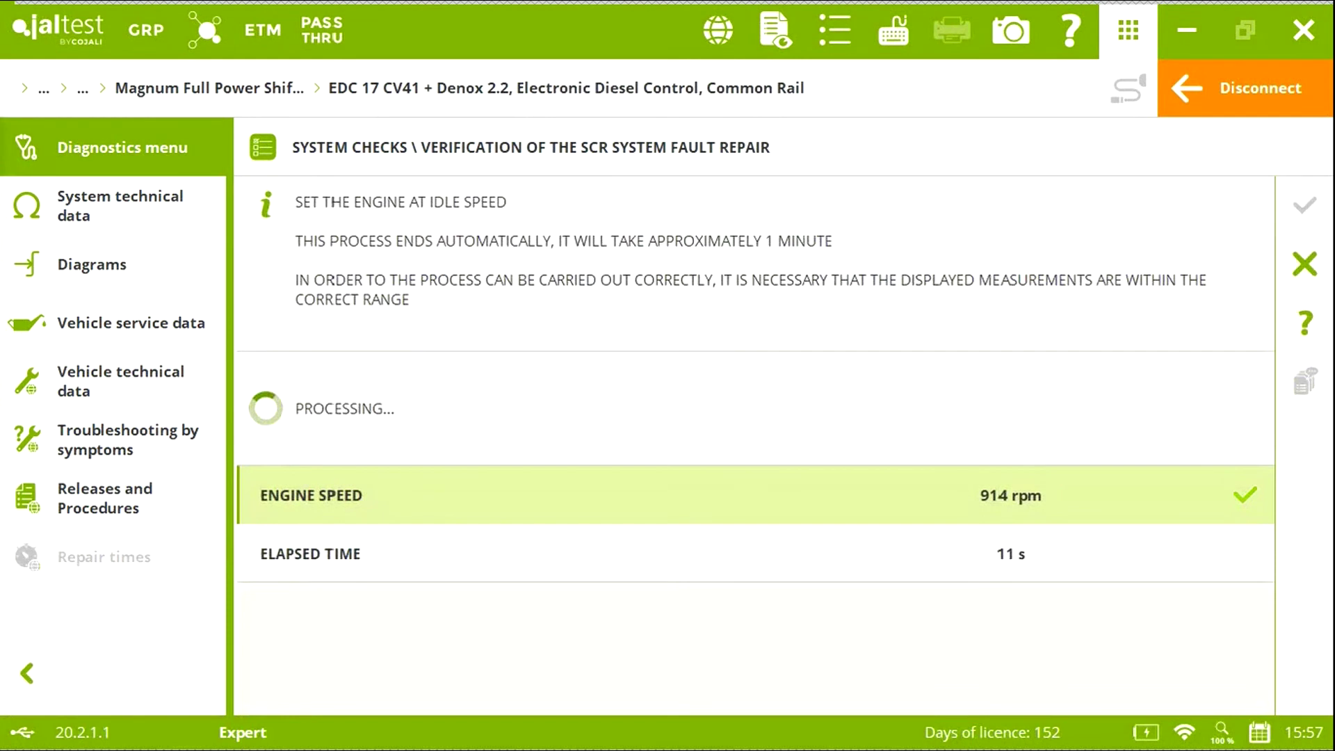
Let the engine idle about one minute at 914 rpm until the step's result processes.
mouse_move(759, 459)
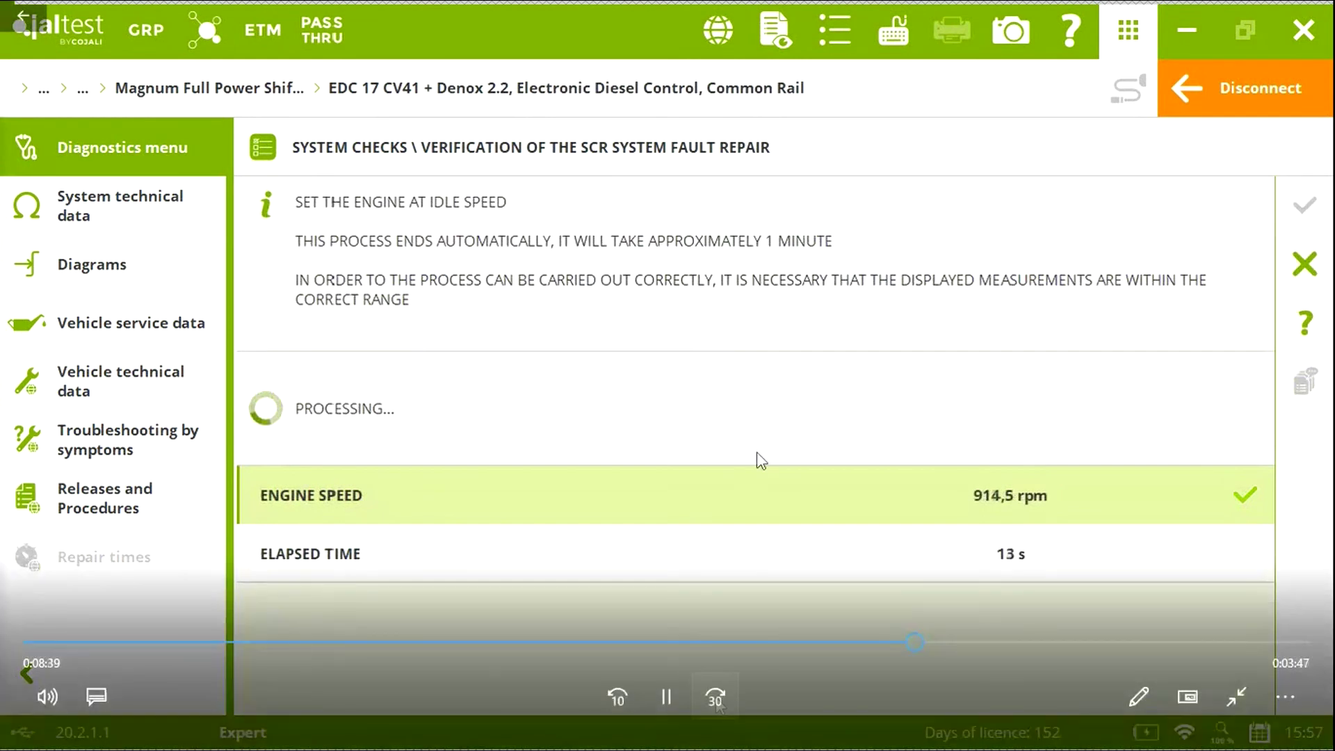
click(715, 697)
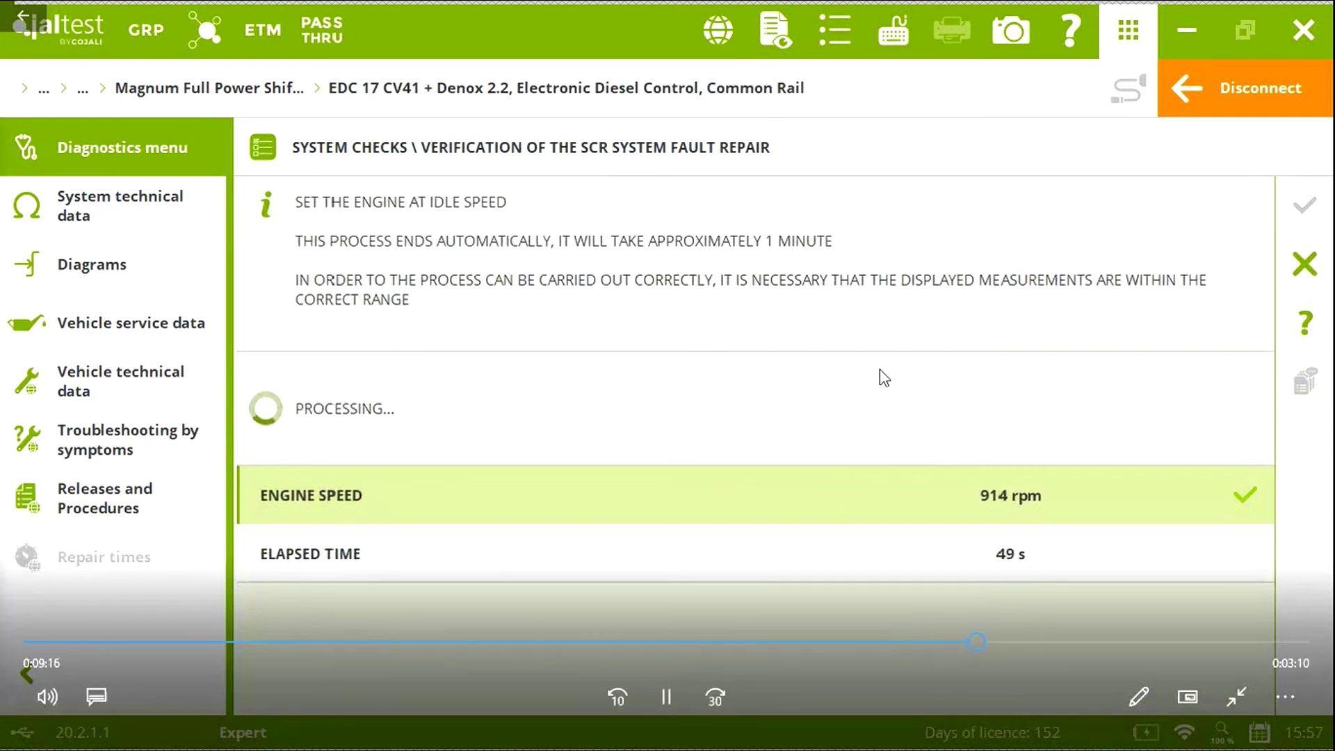
key(Left)
key(Right)
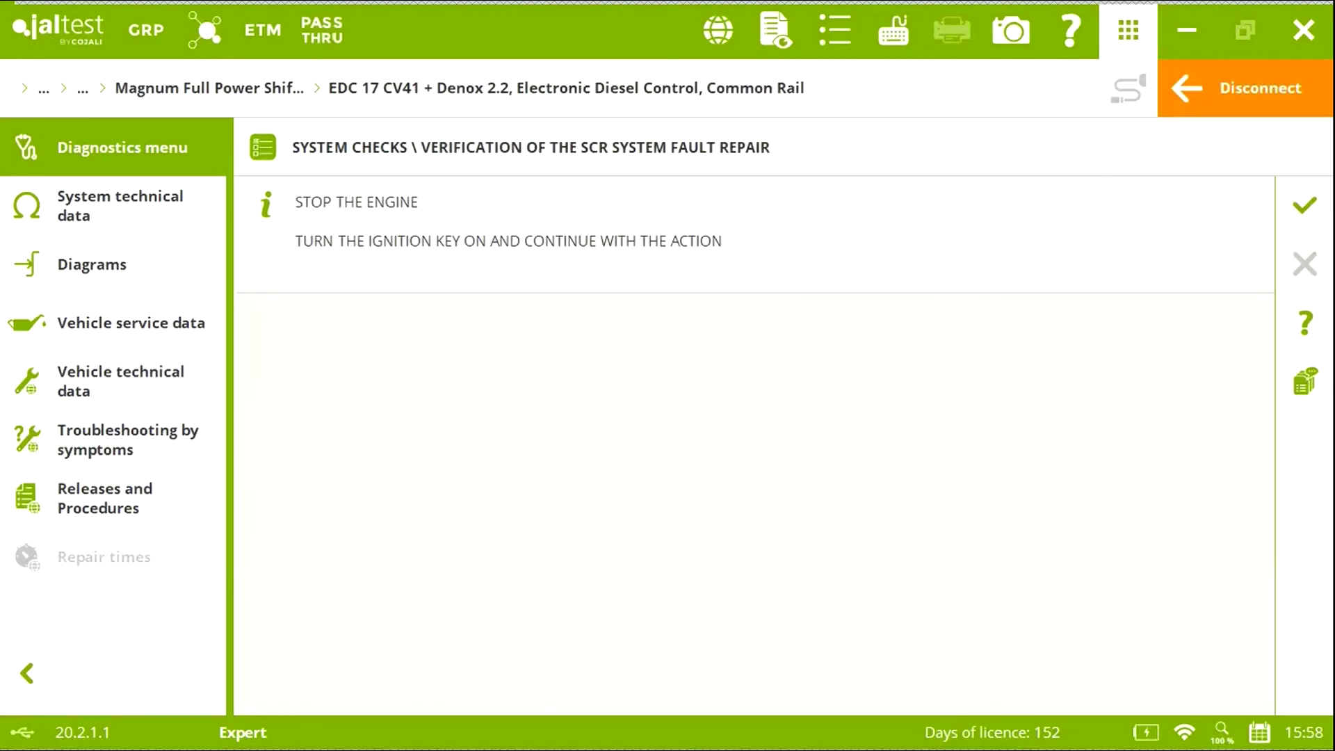
Shut off the engine and let the two-minute engine-off stage run, reaching 67 s.
mouse_move(1129, 441)
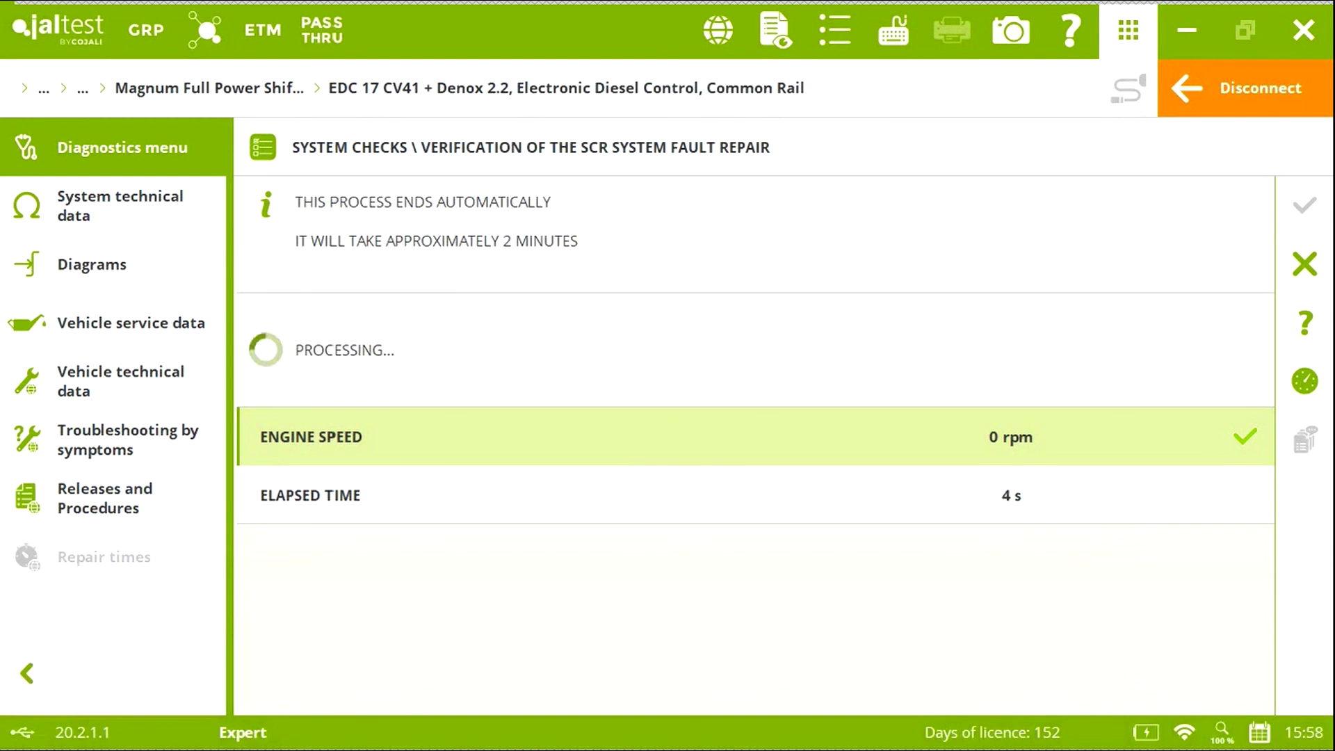
mouse_move(1072, 545)
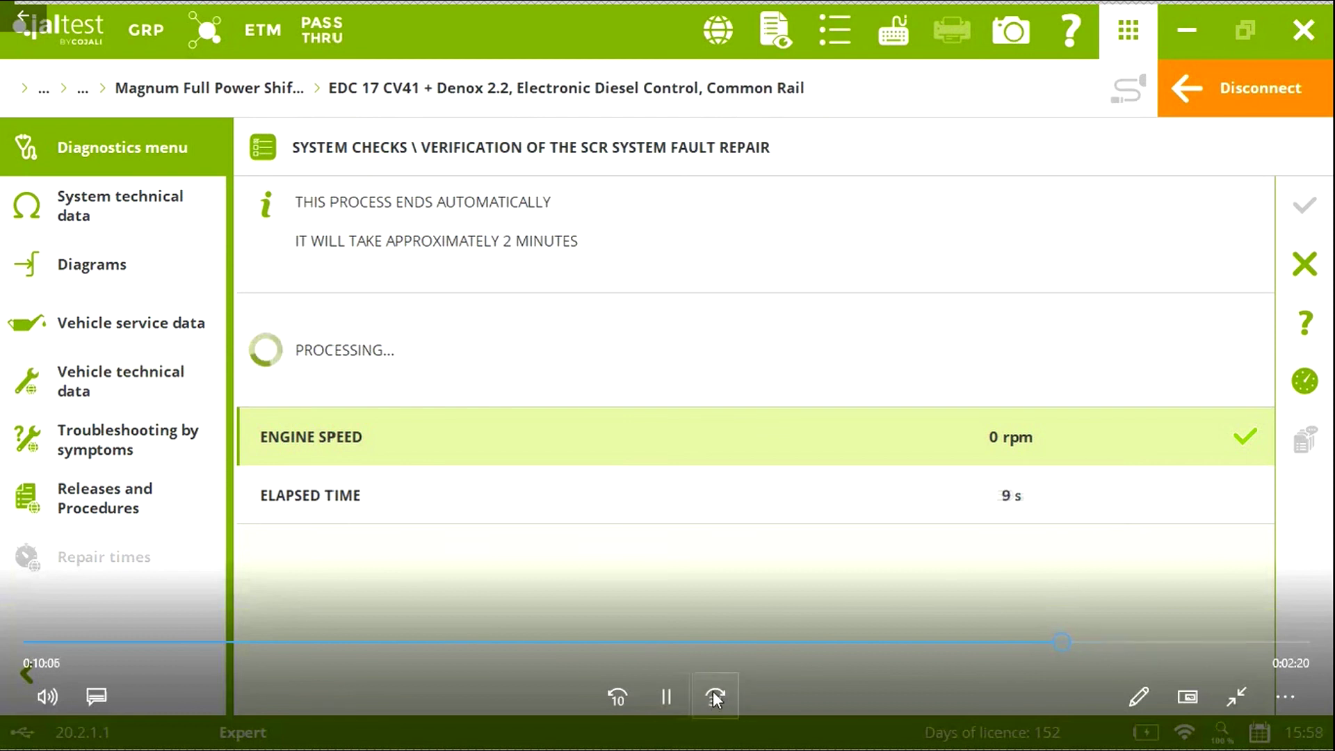
click(714, 697)
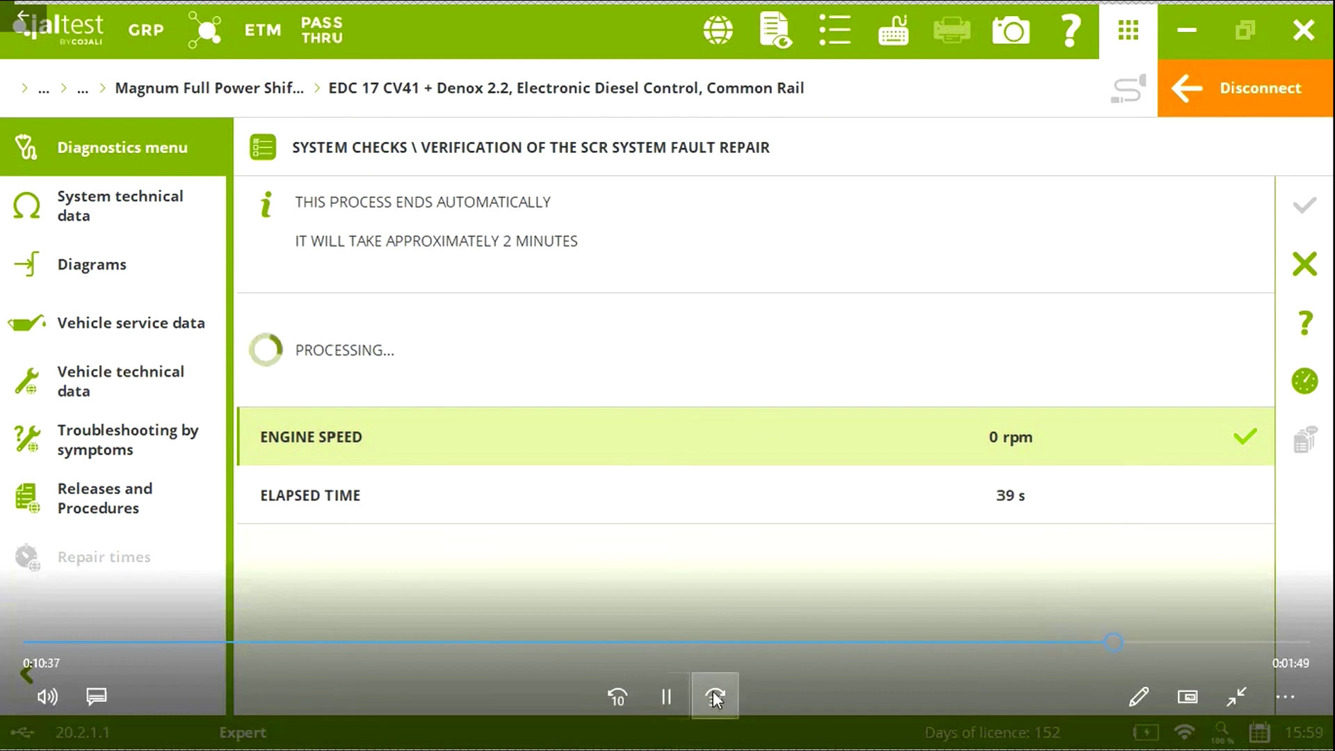
click(715, 697)
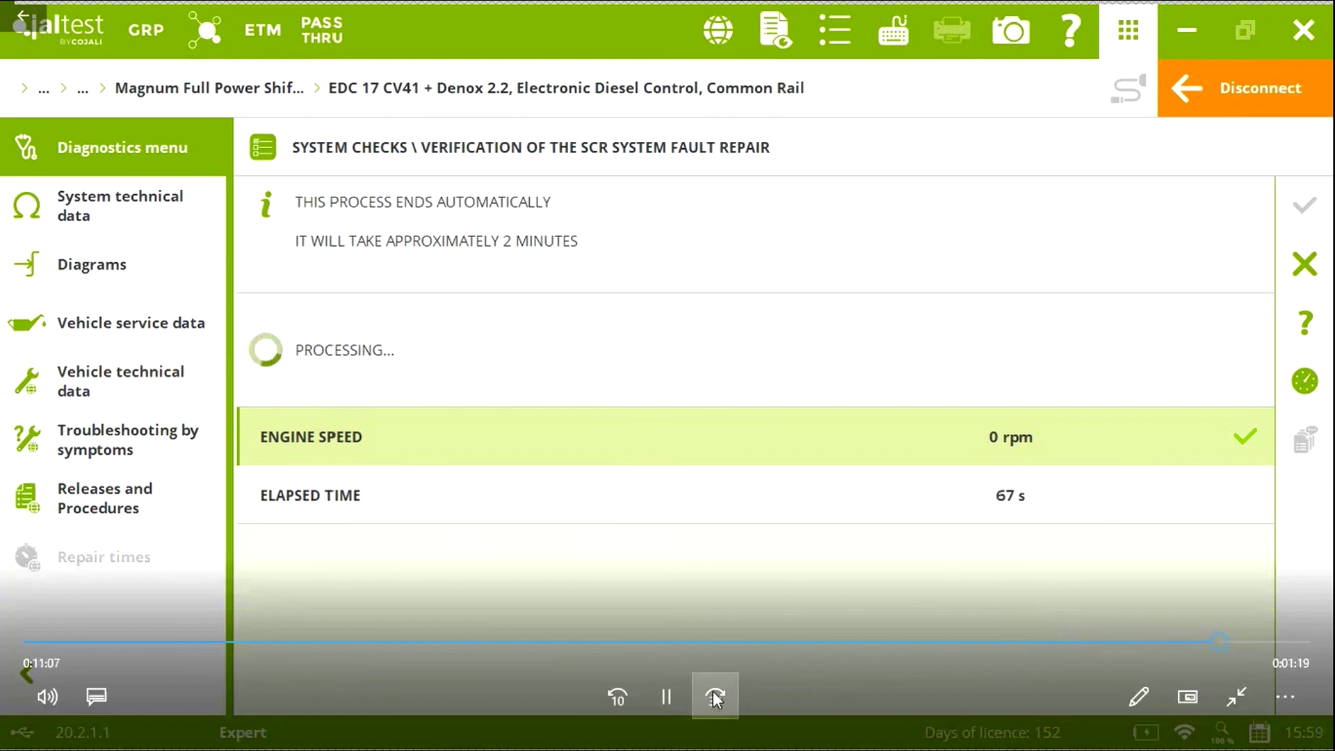
click(715, 697)
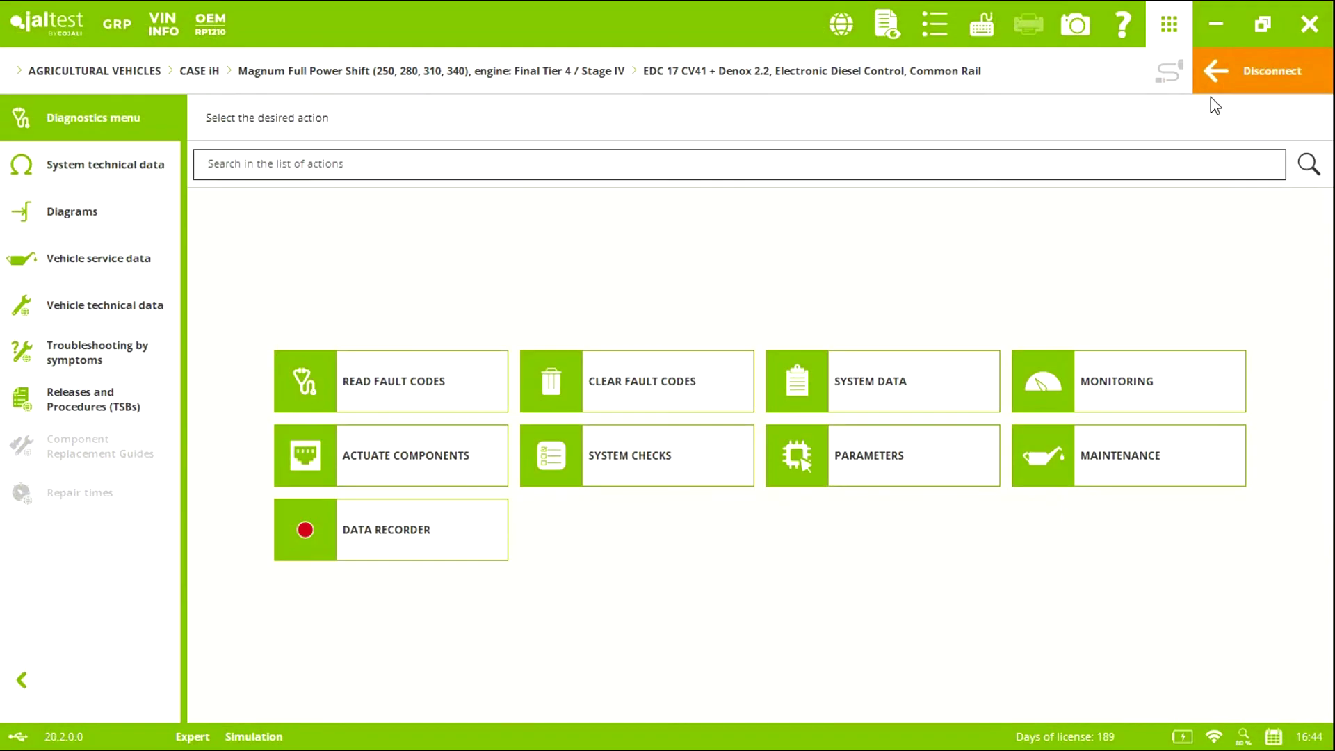
Disconnect from the EDC 17 ECU and go home, triggering the save-report warning.
click(1211, 98)
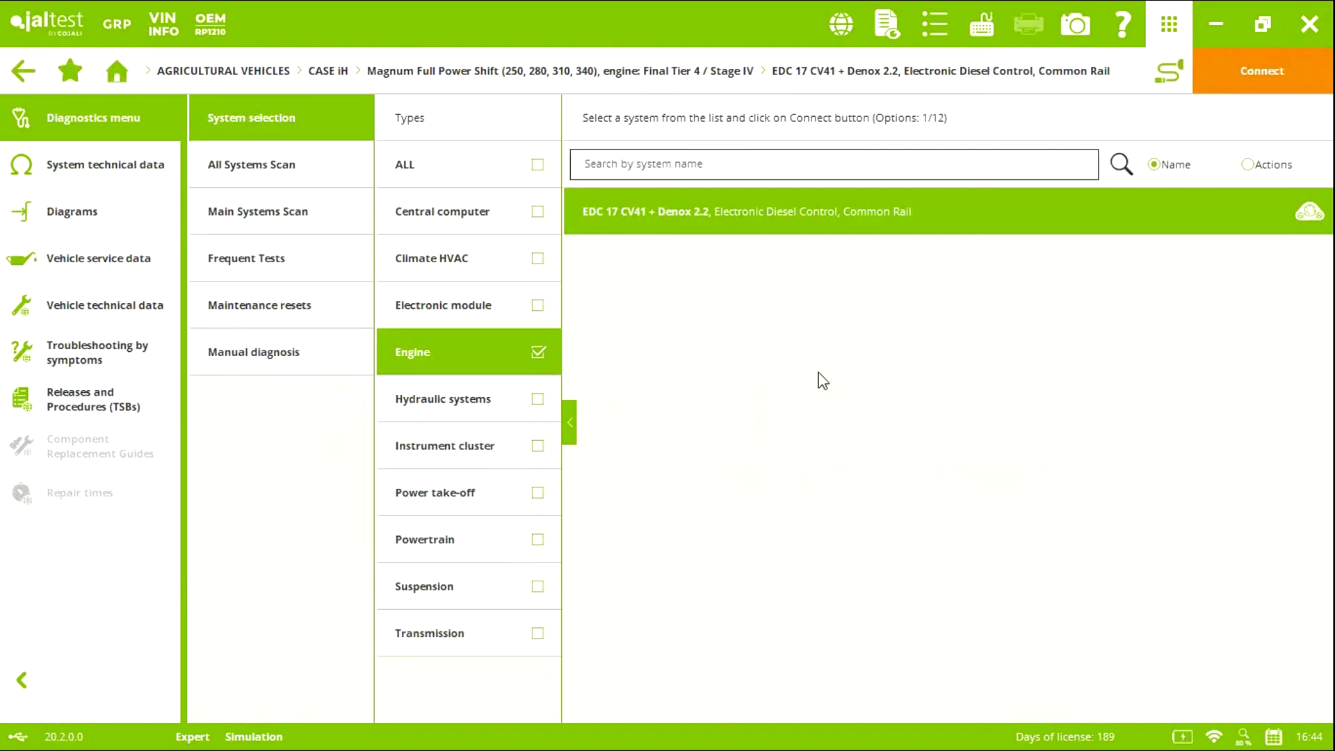
click(117, 71)
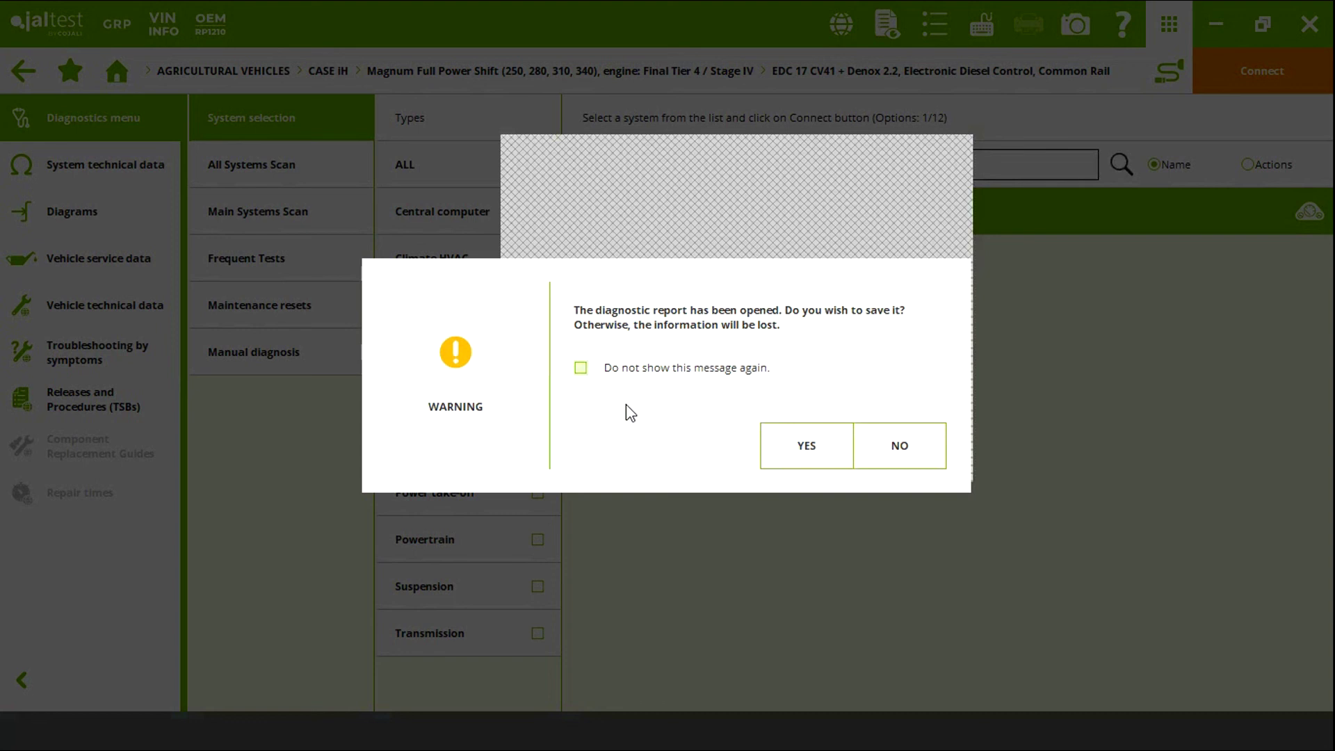
Decline saving the diagnostic report to reach the CV, AGV and OHW home screen.
click(893, 446)
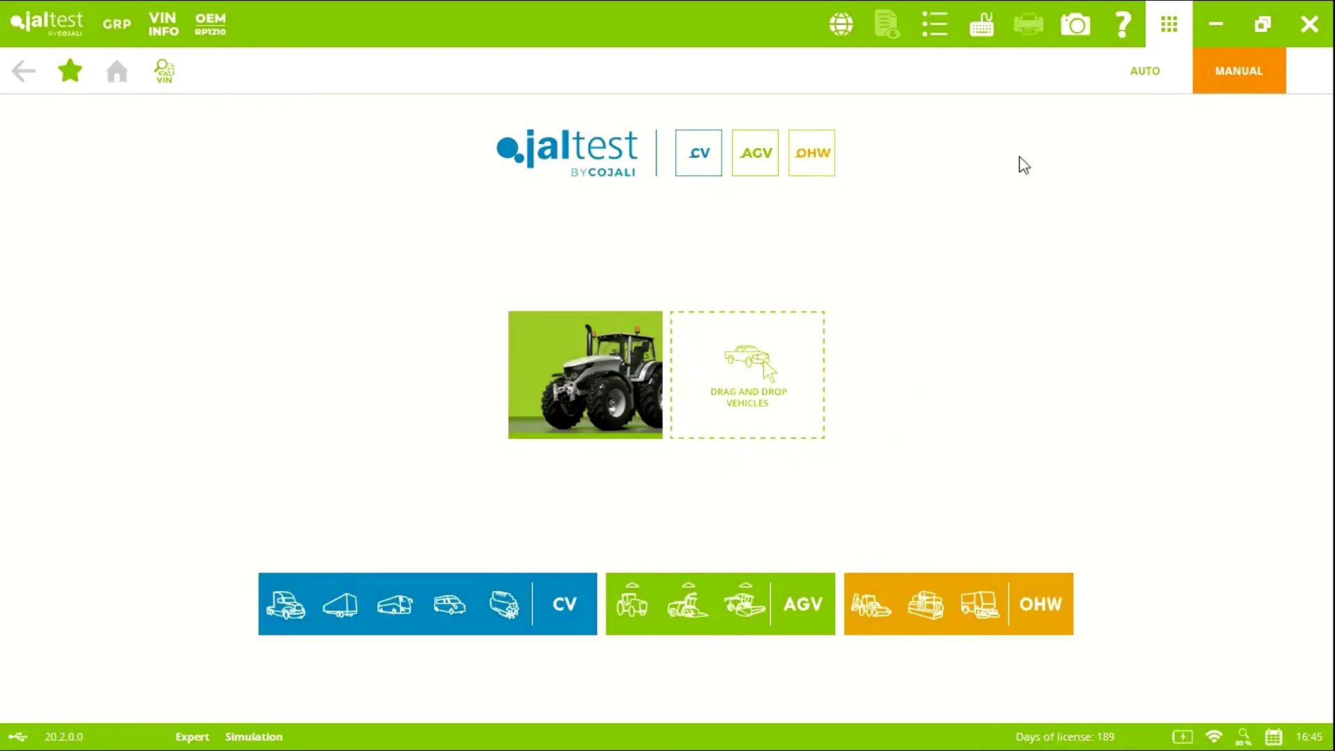